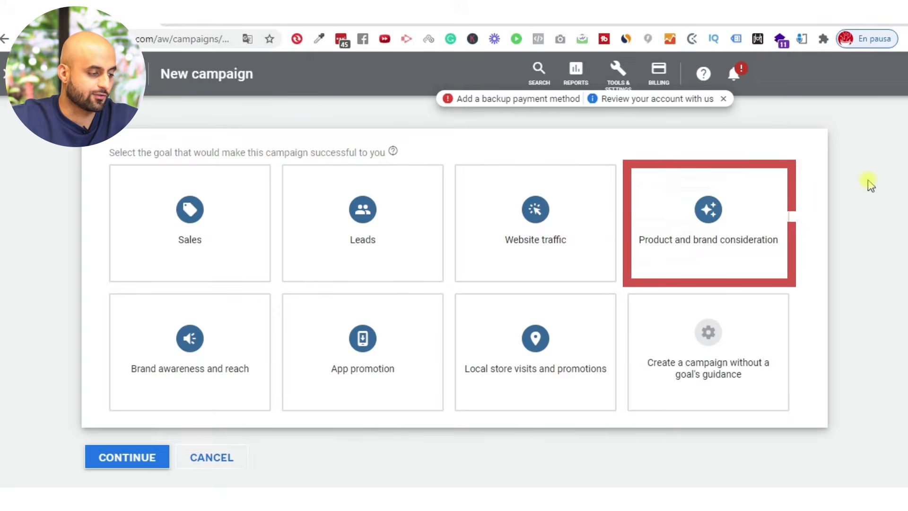
Start a Video campaign with the Product and brand consideration goal and the Influence consideration subtype, continuing to its general settings.
{"action": "left_click", "coordinate": [716, 244]}
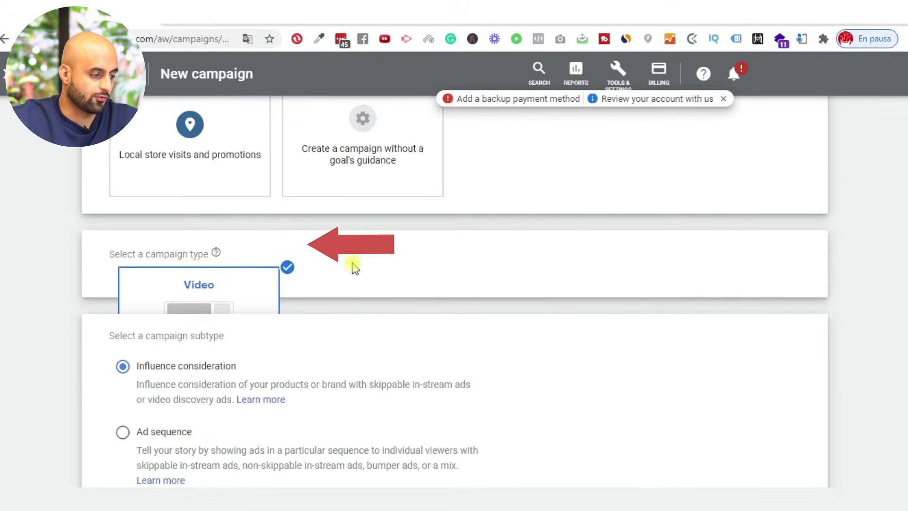
{"action": "scroll", "coordinate": [142, 219], "scroll_direction": "down", "scroll_amount": 1}
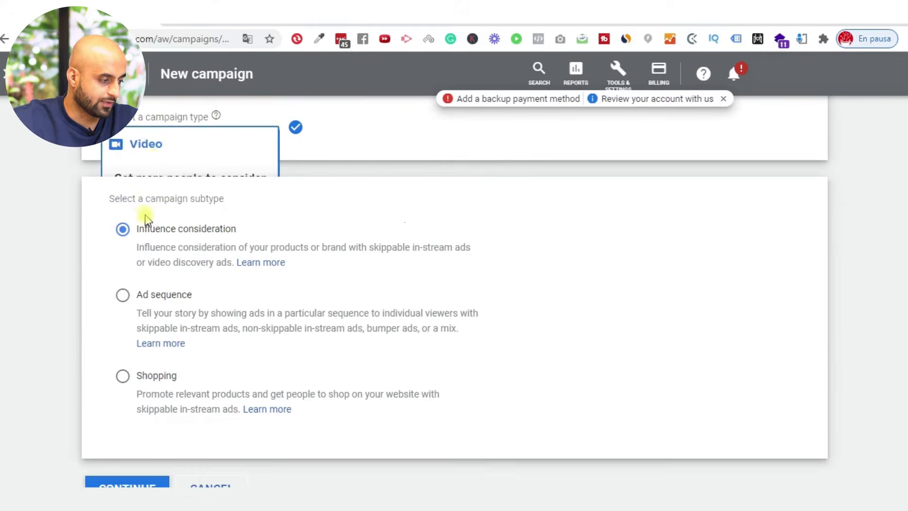
{"action": "scroll", "coordinate": [209, 220], "scroll_direction": "up", "scroll_amount": 1}
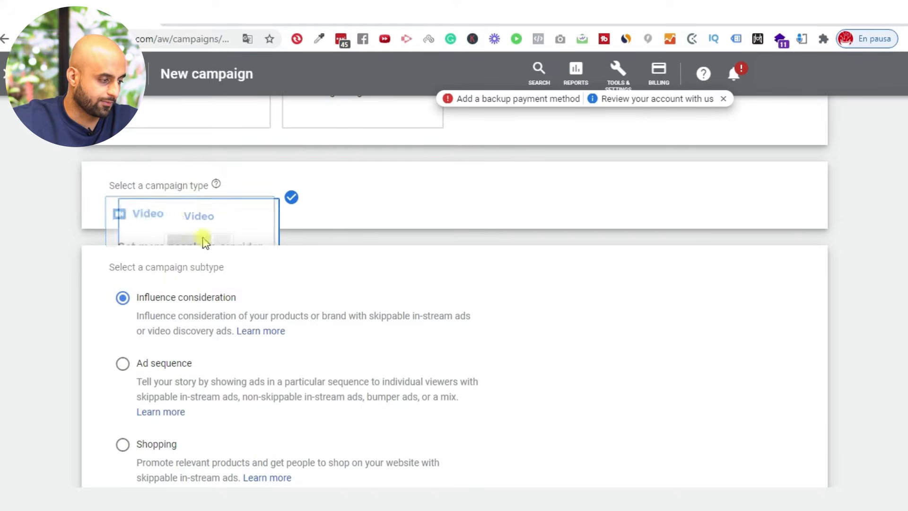
{"action": "scroll", "coordinate": [80, 264], "scroll_direction": "down", "scroll_amount": 3}
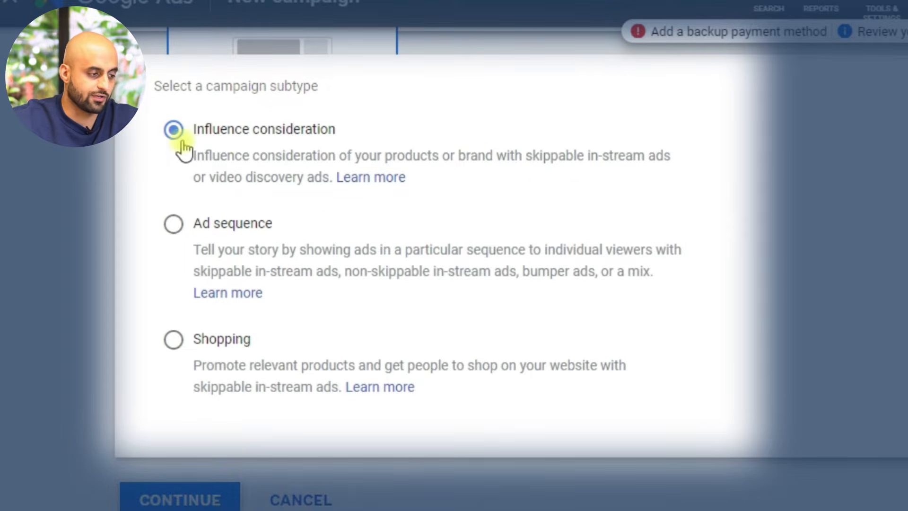
{"action": "left_click_drag", "start_coordinate": [191, 156], "coordinate": [336, 185]}
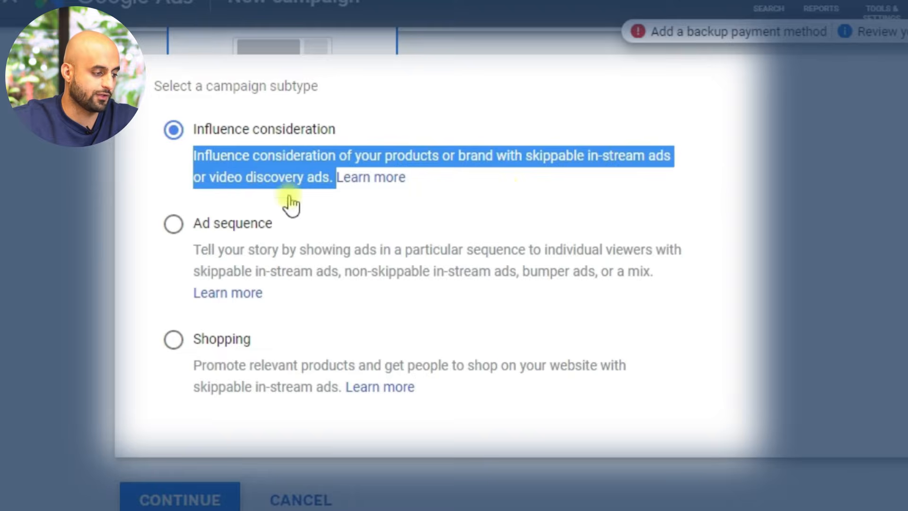
{"action": "mouse_move", "coordinate": [198, 182]}
{"action": "left_mouse_down"}
{"action": "mouse_move", "coordinate": [335, 180]}
{"action": "mouse_move", "coordinate": [325, 194]}
{"action": "left_mouse_up"}
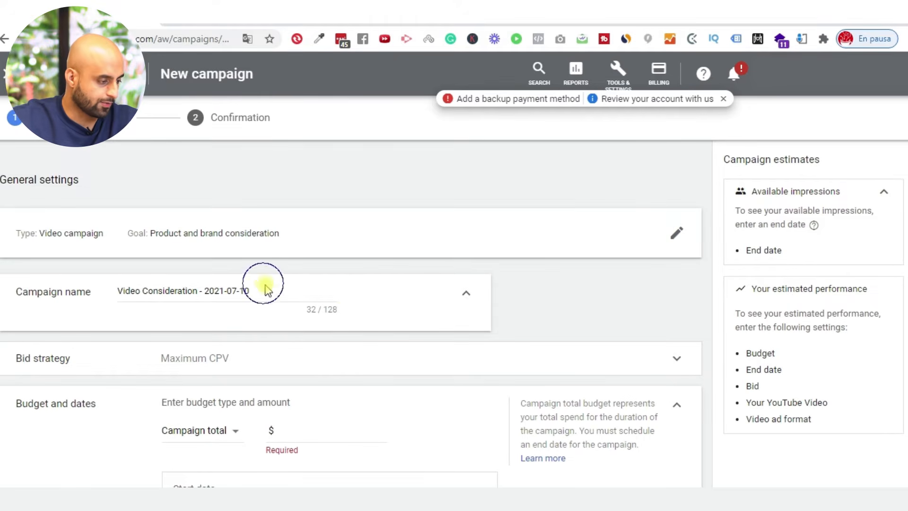
Review the campaign name and expand the bid strategy settings to examine the available strategy.
{"action": "left_click_drag", "start_coordinate": [259, 297], "coordinate": [98, 285]}
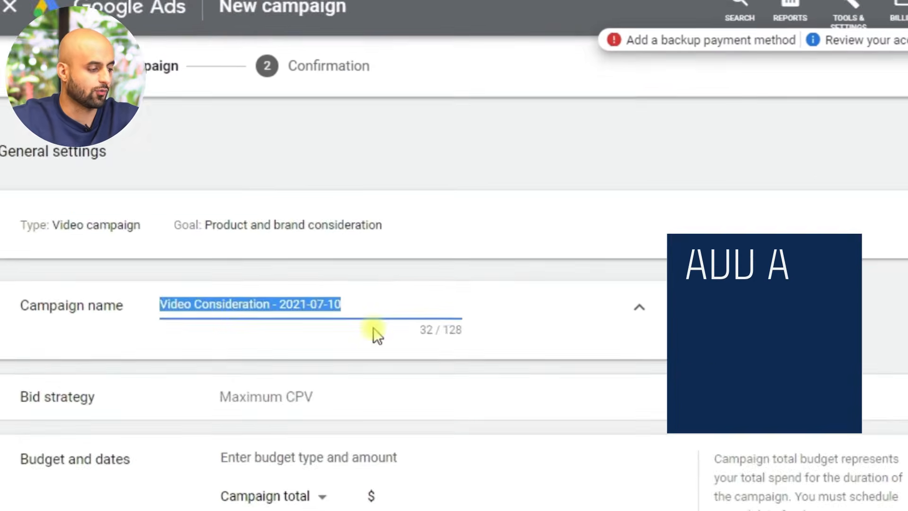
{"action": "scroll", "coordinate": [273, 255], "scroll_direction": "down", "scroll_amount": 2}
{"action": "scroll", "coordinate": [260, 227], "scroll_direction": "up", "scroll_amount": 2}
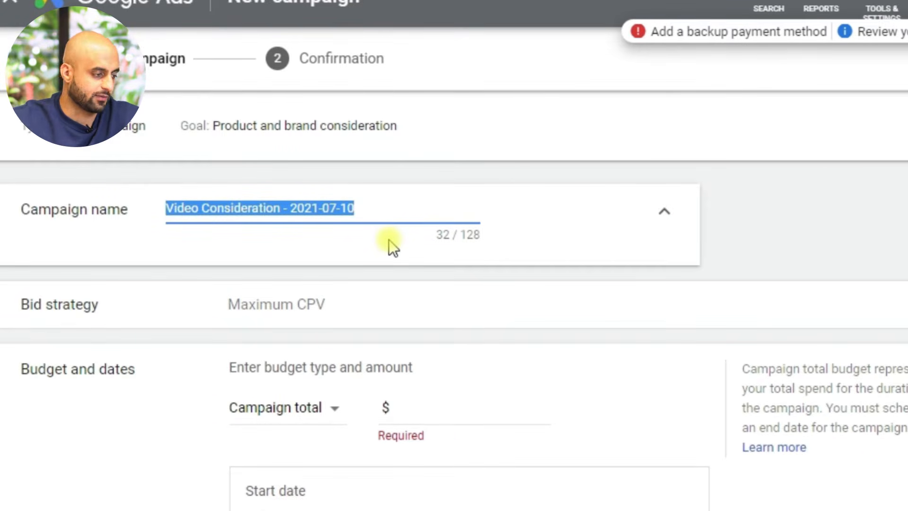
{"action": "left_click", "coordinate": [407, 203]}
{"action": "scroll", "coordinate": [398, 199], "scroll_direction": "down", "scroll_amount": 2}
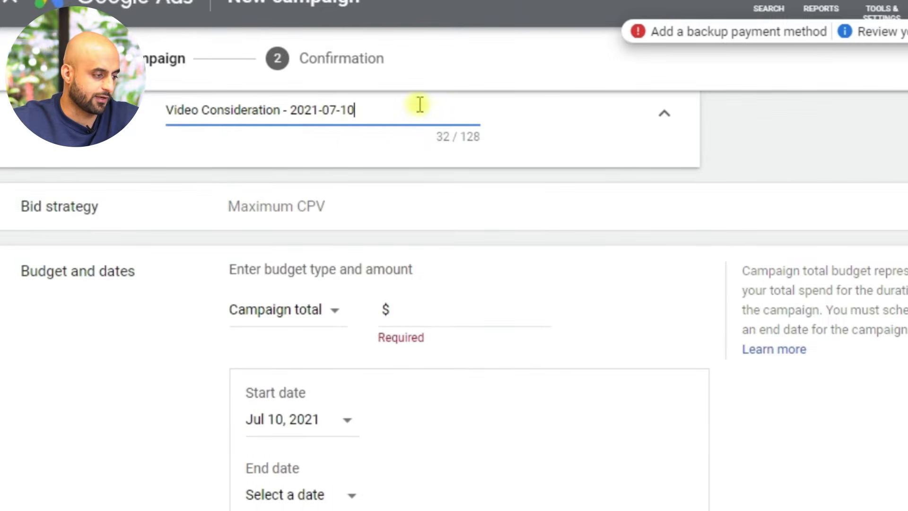
{"action": "scroll", "coordinate": [446, 168], "scroll_direction": "up", "scroll_amount": 4}
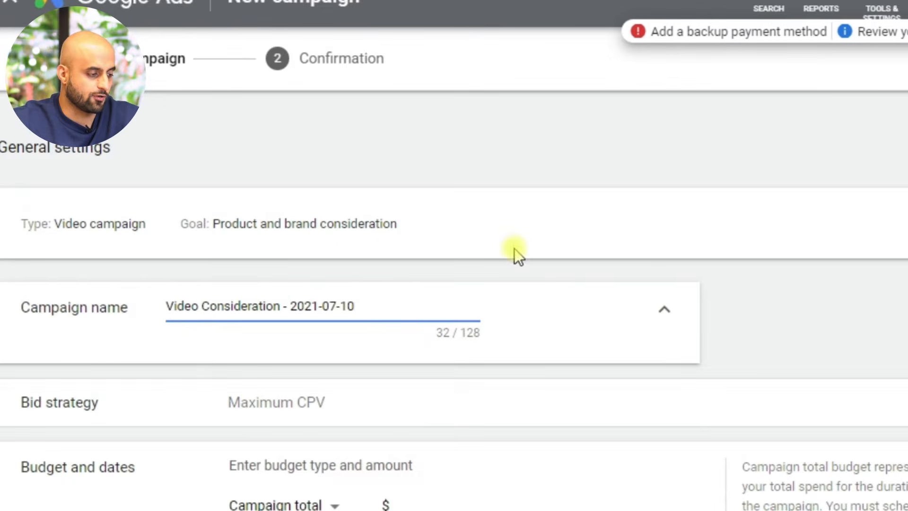
{"action": "scroll", "coordinate": [512, 264], "scroll_direction": "down", "scroll_amount": 2}
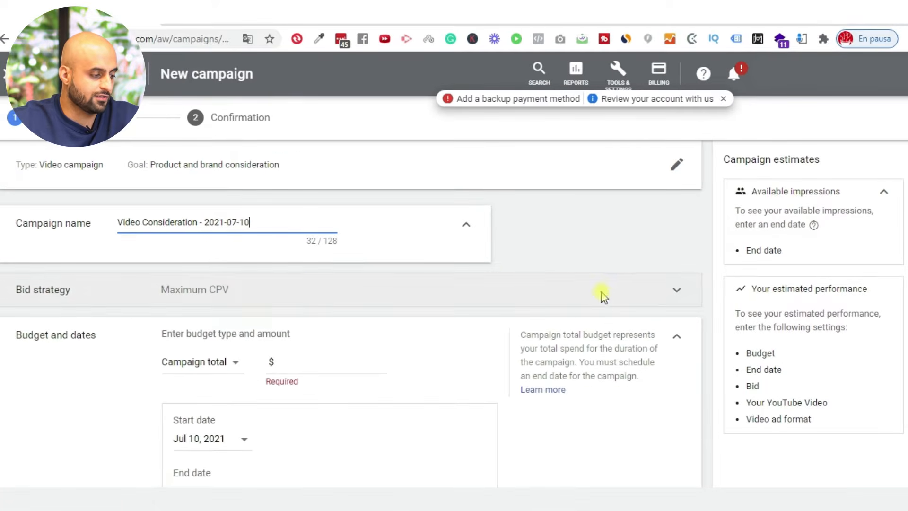
{"action": "left_click", "coordinate": [602, 292]}
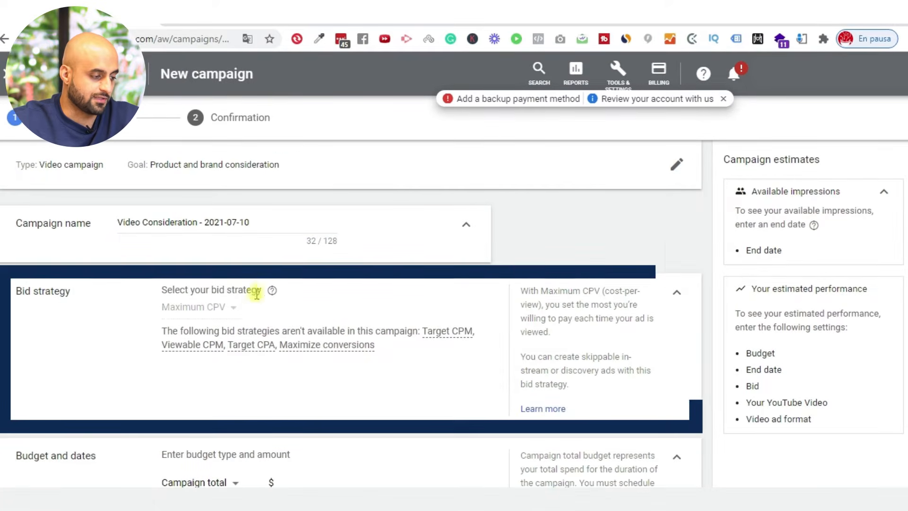
{"action": "scroll", "coordinate": [236, 277], "scroll_direction": "down", "scroll_amount": 2}
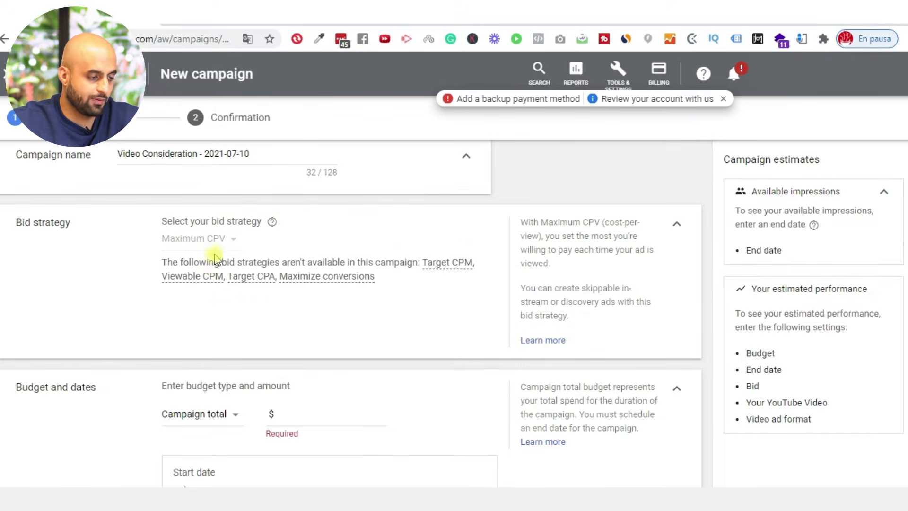
Set the campaign budget type to Daily with an amount of $50.00.
{"action": "scroll", "coordinate": [464, 258], "scroll_direction": "down", "scroll_amount": 2}
{"action": "left_click", "coordinate": [237, 339]}
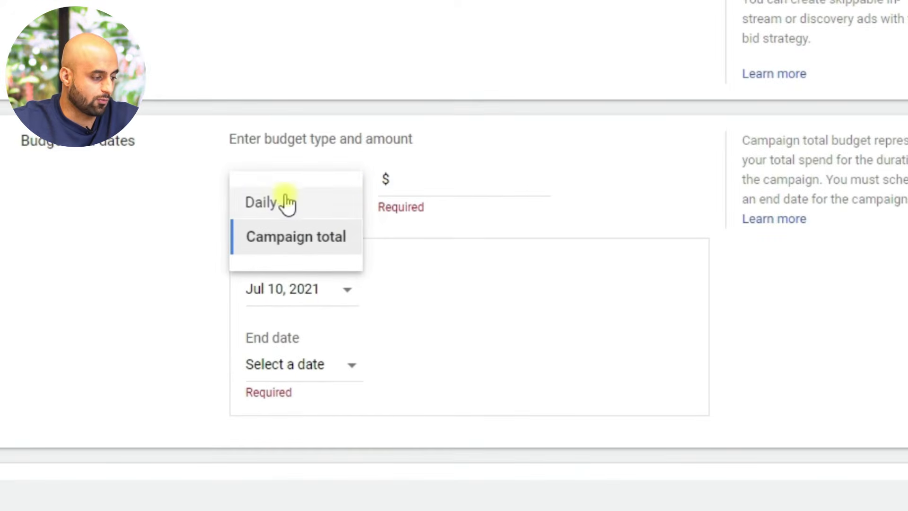
{"action": "left_click", "coordinate": [286, 202]}
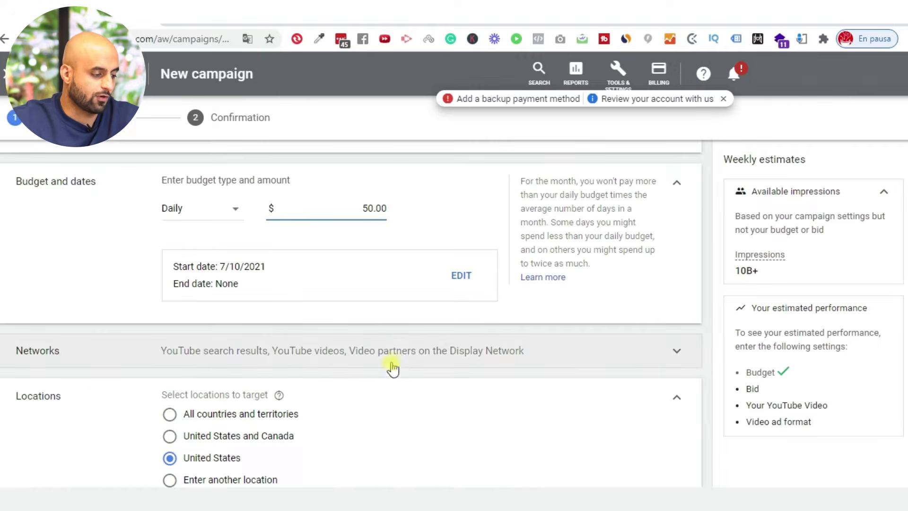
Exclude Video partners on the Display Network from the campaign's networks, keeping YouTube search results and YouTube videos.
{"action": "left_click", "coordinate": [392, 367]}
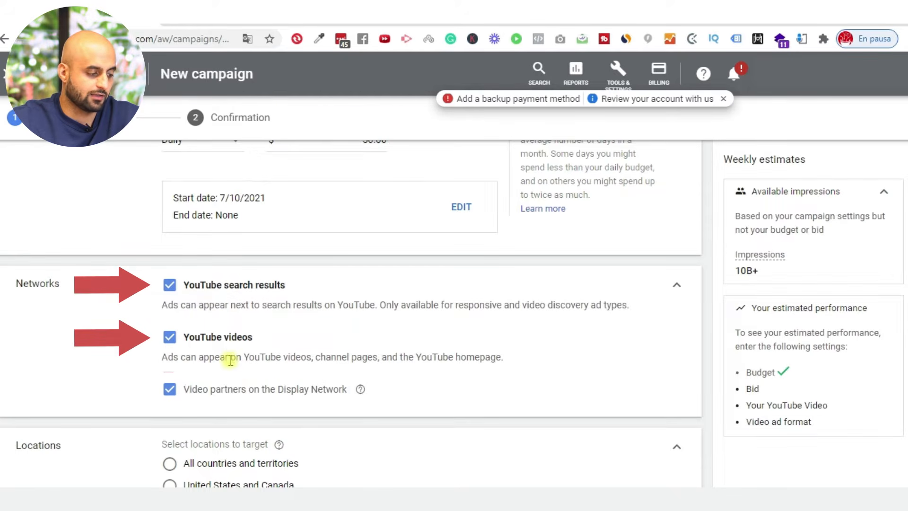
{"action": "left_click", "coordinate": [168, 395]}
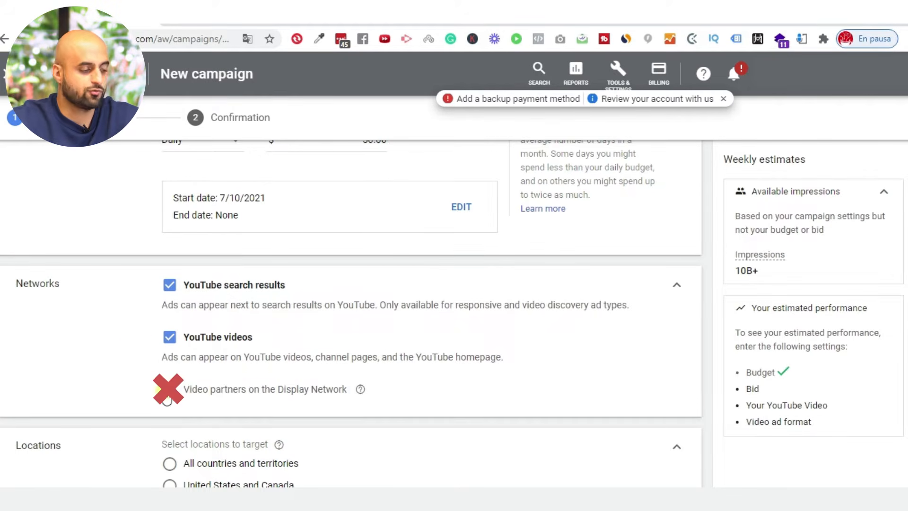
{"action": "left_click", "coordinate": [175, 396]}
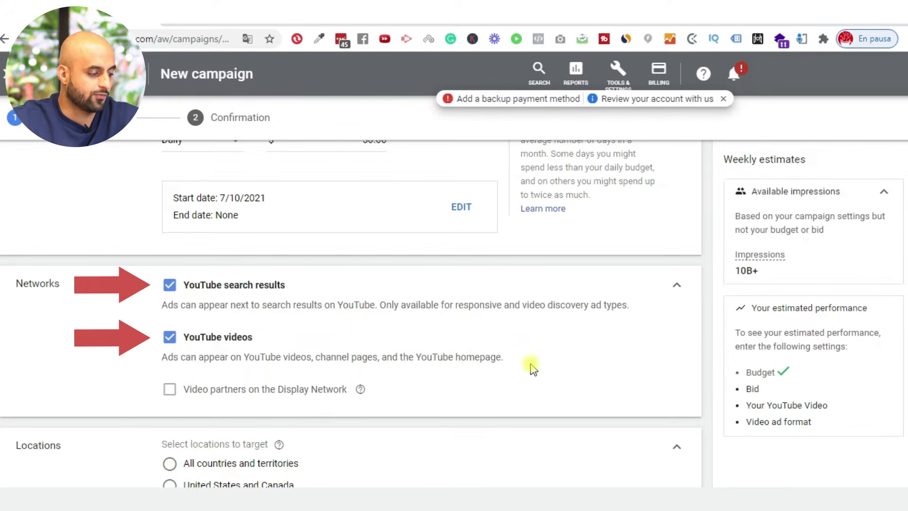
{"action": "mouse_move", "coordinate": [180, 374]}
{"action": "left_mouse_down"}
{"action": "mouse_move", "coordinate": [144, 357]}
{"action": "mouse_move", "coordinate": [179, 369]}
{"action": "left_mouse_up"}
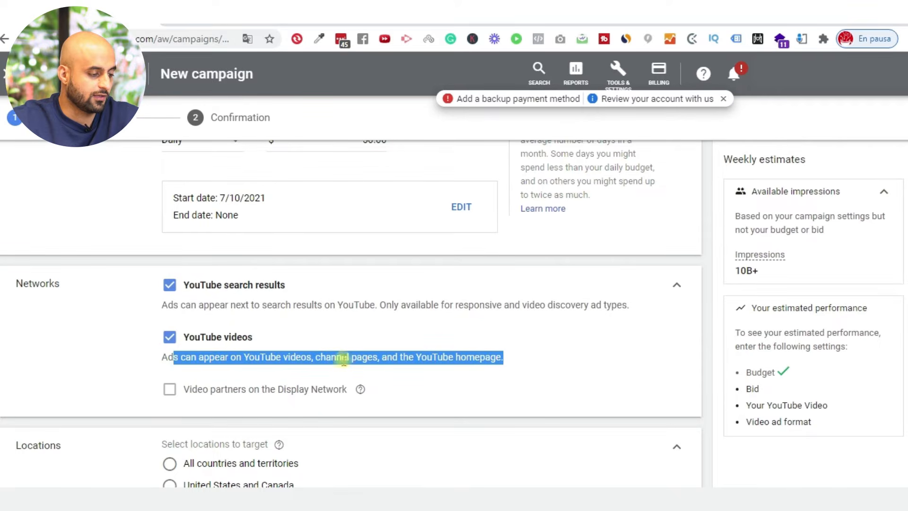
{"action": "left_click", "coordinate": [419, 356]}
{"action": "left_click_drag", "start_coordinate": [429, 356], "coordinate": [509, 367]}
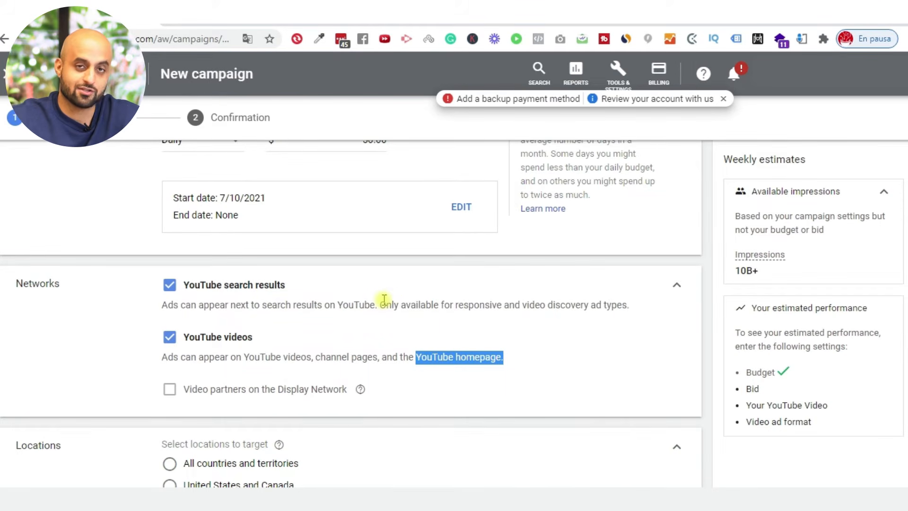
{"action": "left_click", "coordinate": [510, 294]}
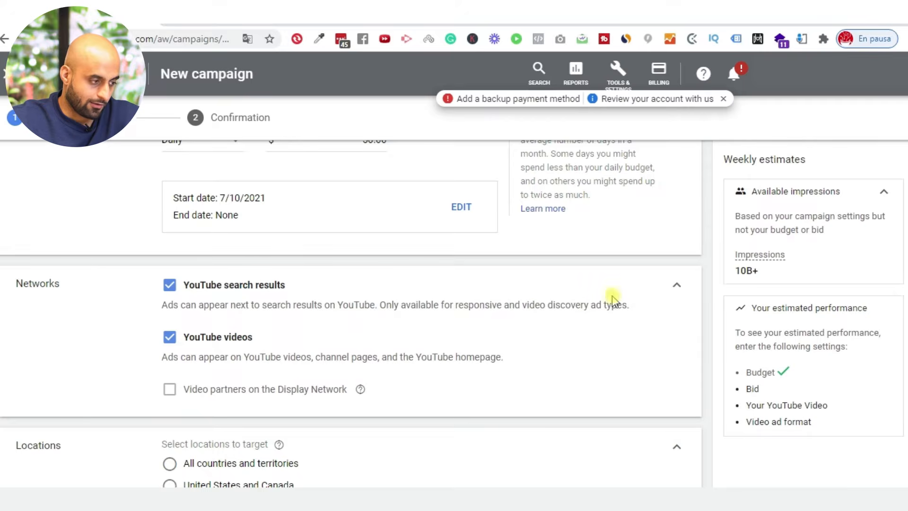
Check the location and language targeting and compare the Expanded, Standard and Limited inventory types.
{"action": "scroll", "coordinate": [434, 308], "scroll_direction": "down", "scroll_amount": 3}
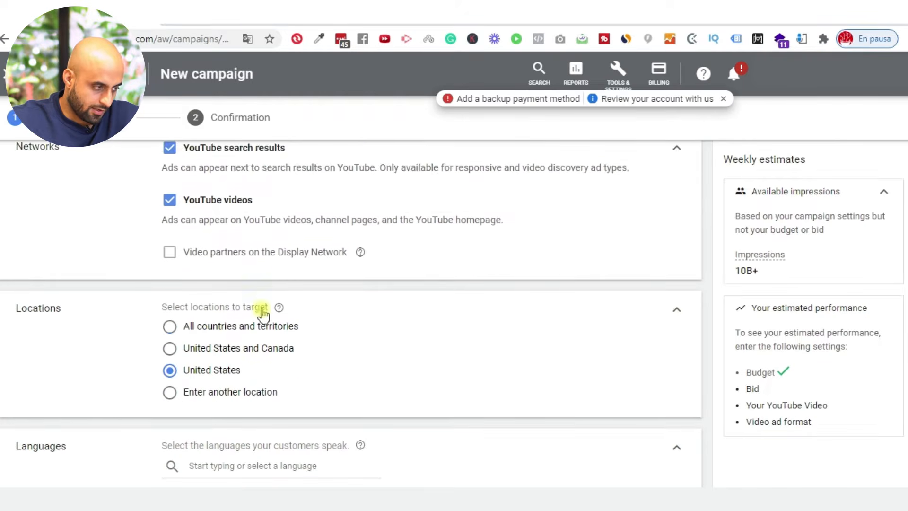
{"action": "scroll", "coordinate": [263, 313], "scroll_direction": "down", "scroll_amount": 2}
{"action": "scroll", "coordinate": [284, 300], "scroll_direction": "down", "scroll_amount": 2}
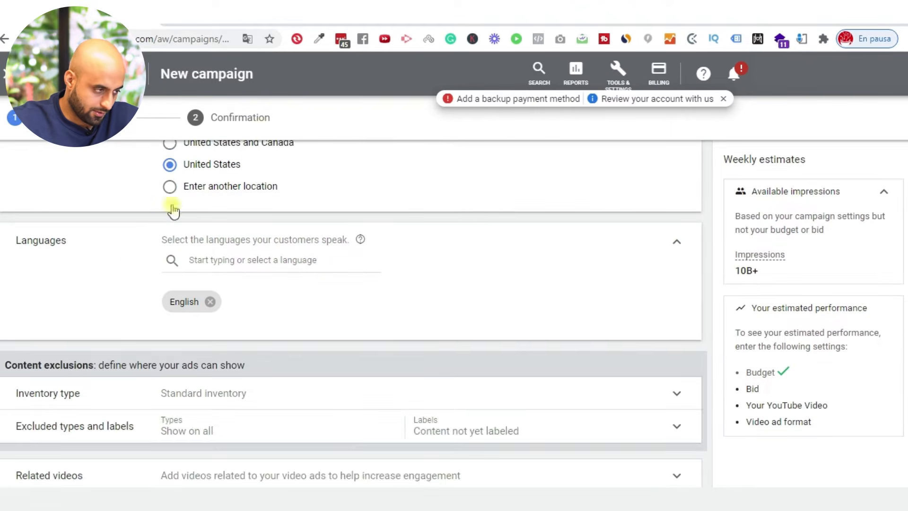
{"action": "scroll", "coordinate": [279, 258], "scroll_direction": "up", "scroll_amount": 1}
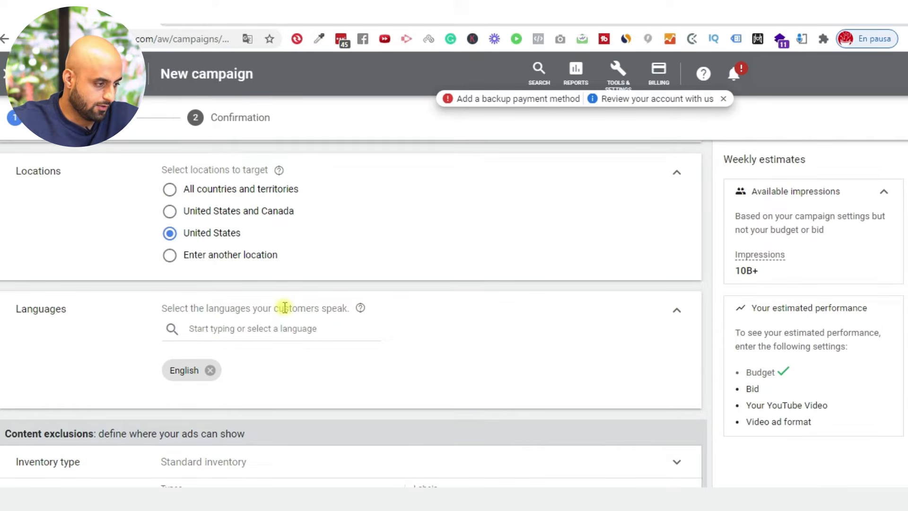
{"action": "scroll", "coordinate": [228, 307], "scroll_direction": "down", "scroll_amount": 2}
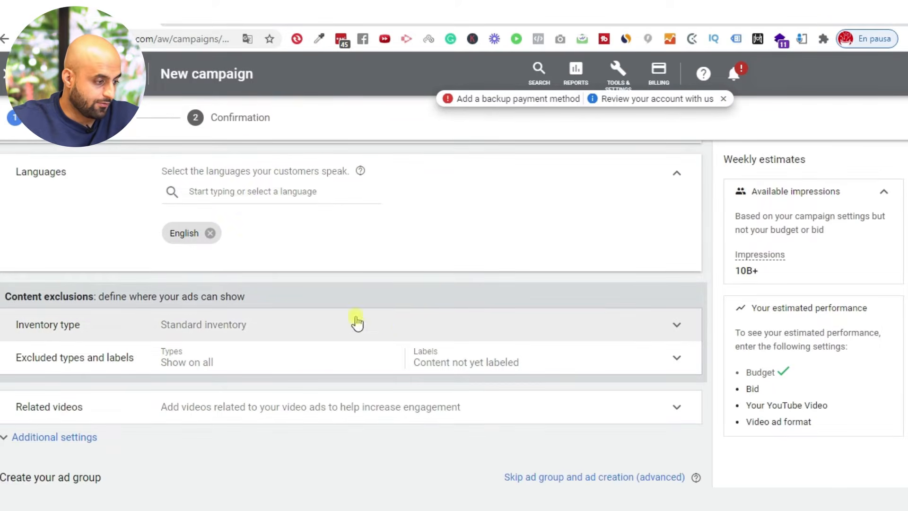
{"action": "left_click", "coordinate": [374, 327]}
{"action": "scroll", "coordinate": [360, 326], "scroll_direction": "down", "scroll_amount": 3}
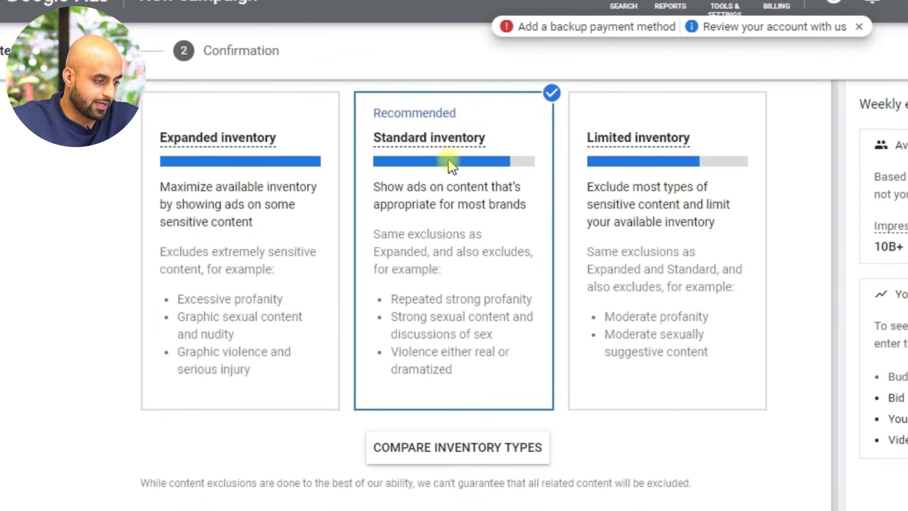
{"action": "scroll", "coordinate": [466, 284], "scroll_direction": "up", "scroll_amount": 1}
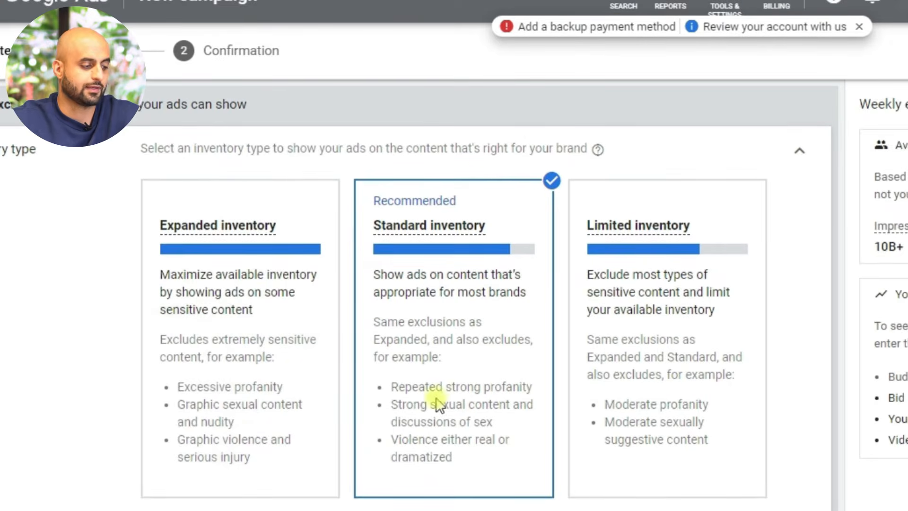
{"action": "scroll", "coordinate": [249, 352], "scroll_direction": "down", "scroll_amount": 1}
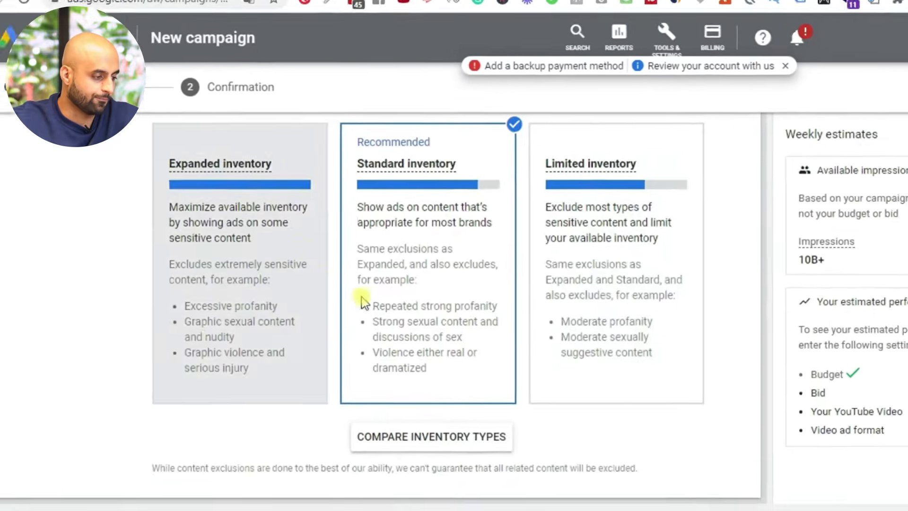
Exclude embedded YouTube videos, live streaming videos and DL-G: General audiences content from the campaign's placements.
{"action": "scroll", "coordinate": [407, 298], "scroll_direction": "down", "scroll_amount": 5}
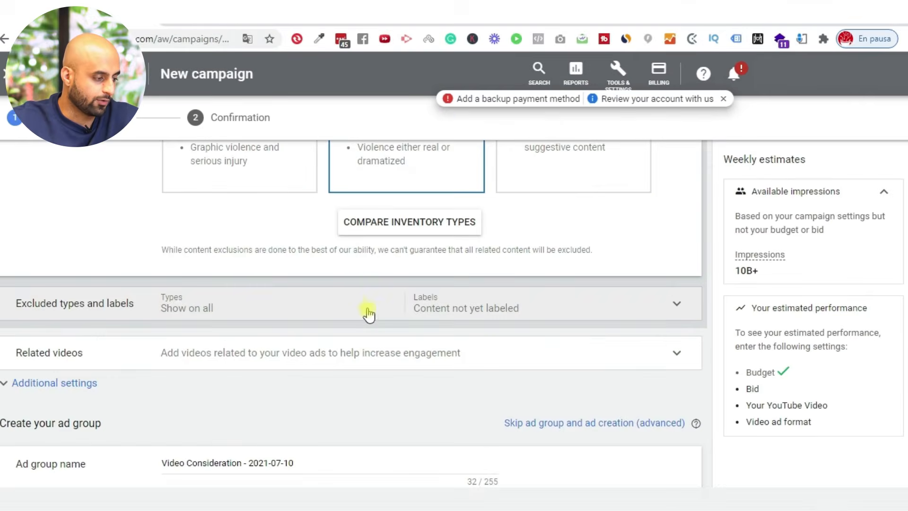
{"action": "left_click", "coordinate": [260, 304]}
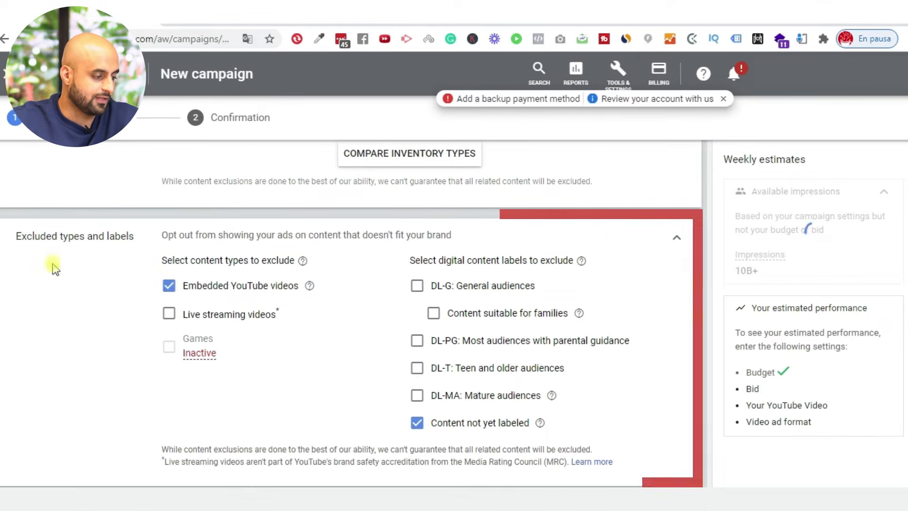
{"action": "left_click", "coordinate": [169, 313]}
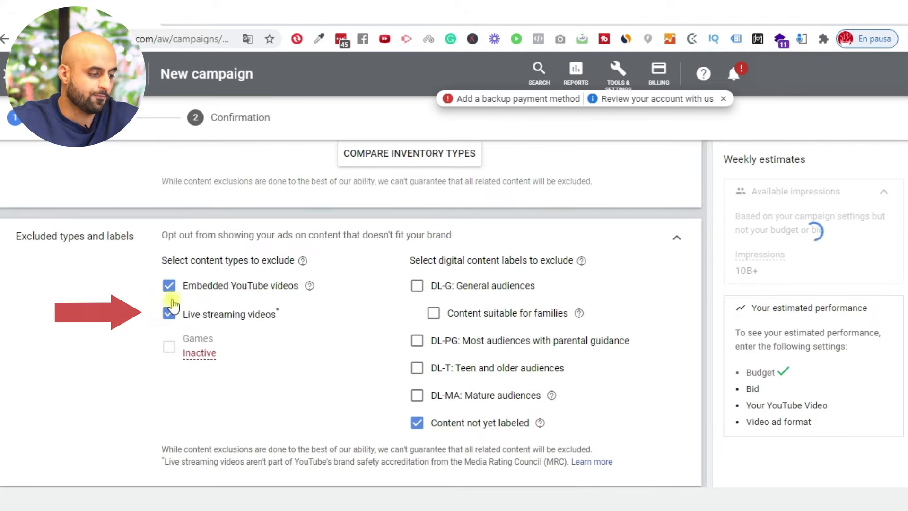
{"action": "left_click", "coordinate": [417, 286]}
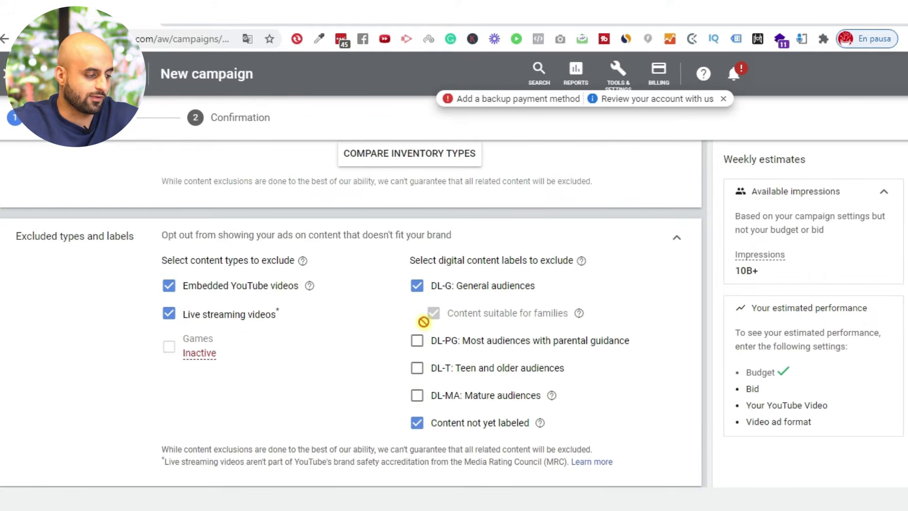
{"action": "scroll", "coordinate": [374, 237], "scroll_direction": "down", "scroll_amount": 5}
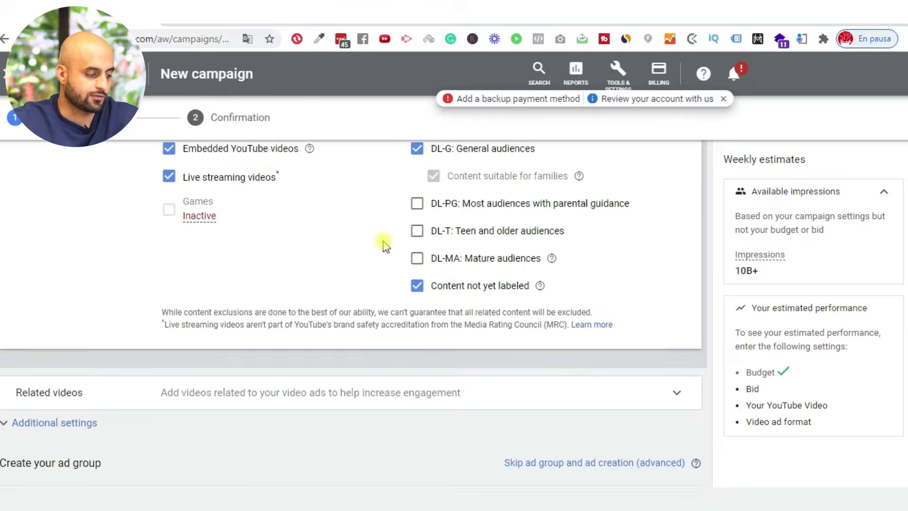
{"action": "scroll", "coordinate": [256, 275], "scroll_direction": "up", "scroll_amount": 2}
{"action": "scroll", "coordinate": [255, 274], "scroll_direction": "up", "scroll_amount": 1}
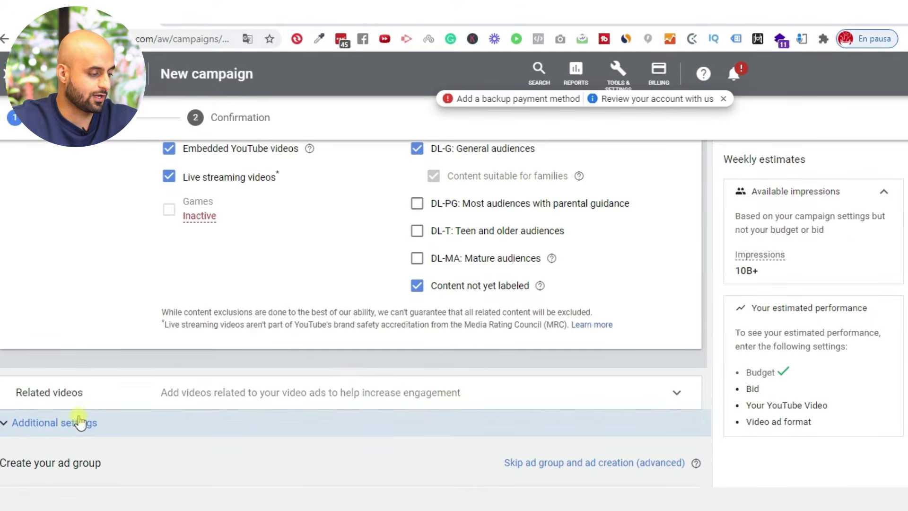
{"action": "scroll", "coordinate": [79, 422], "scroll_direction": "down", "scroll_amount": 1}
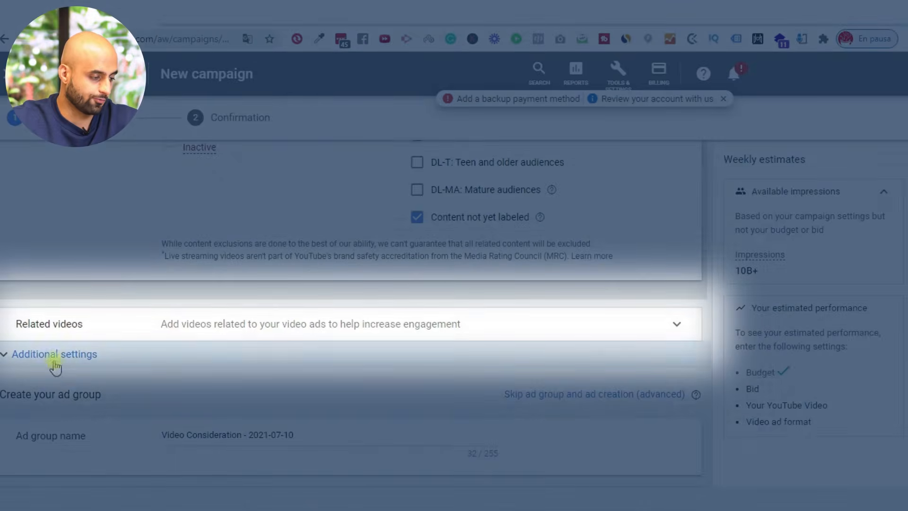
Open the related videos setup for the campaign and search Google in a new tab for "ecommerce marketing youtube".
{"action": "scroll", "coordinate": [118, 293], "scroll_direction": "down", "scroll_amount": 1}
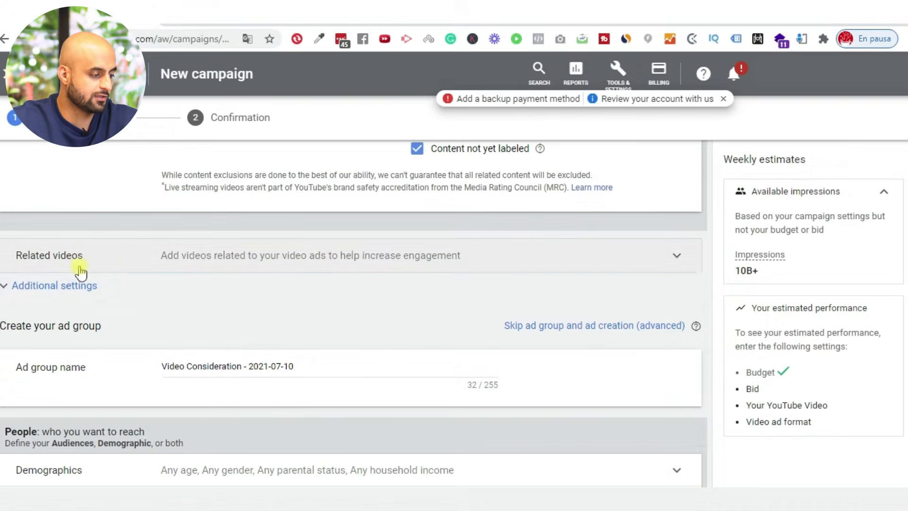
{"action": "left_click", "coordinate": [548, 262]}
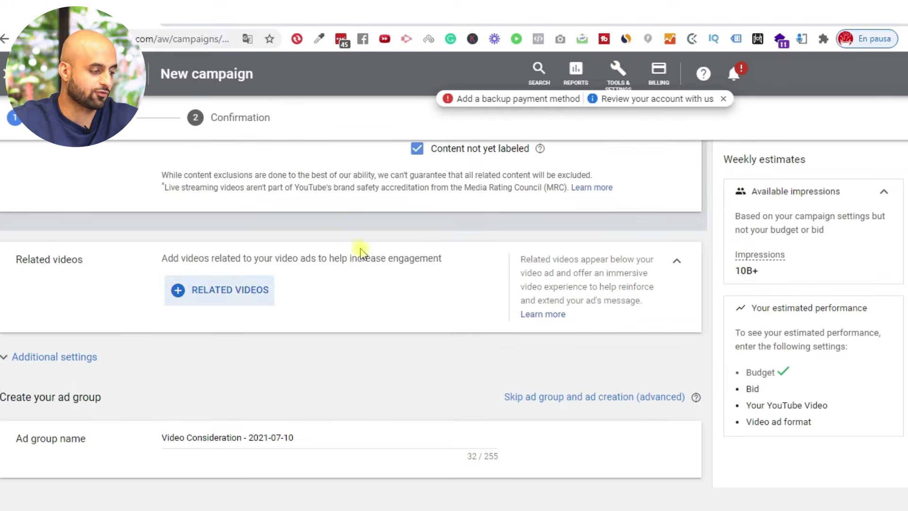
{"action": "left_click", "coordinate": [232, 296]}
{"action": "left_click", "coordinate": [170, 13]}
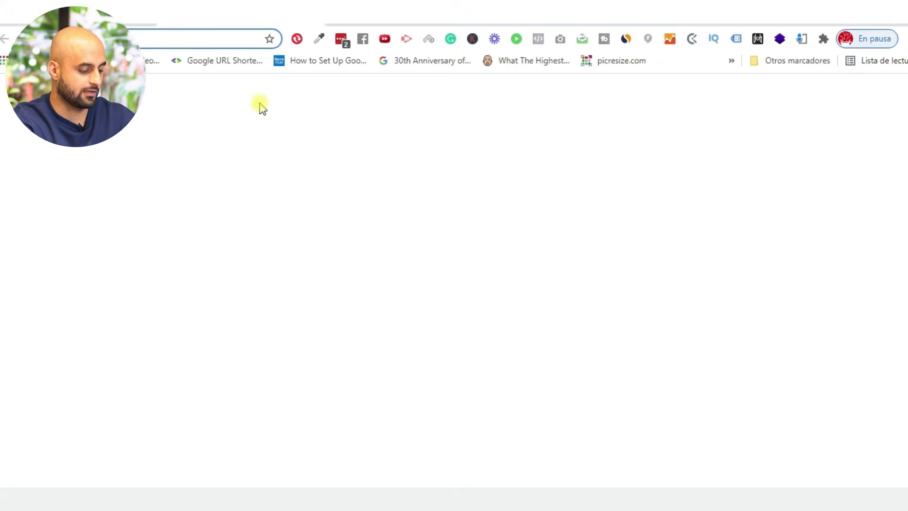
{"action": "type", "text": "ecom"}
{"action": "type", "text": "ce "}
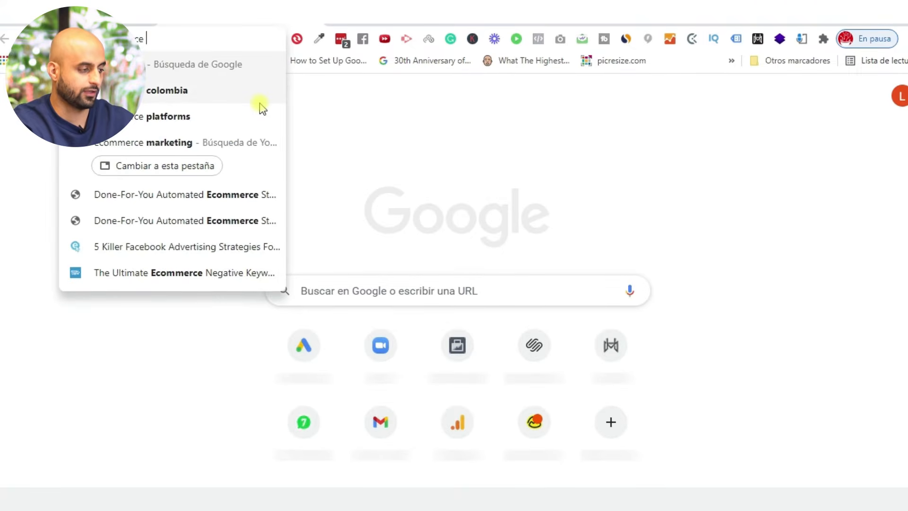
{"action": "type", "text": "marketing youtube"}
{"action": "key", "text": "Return"}
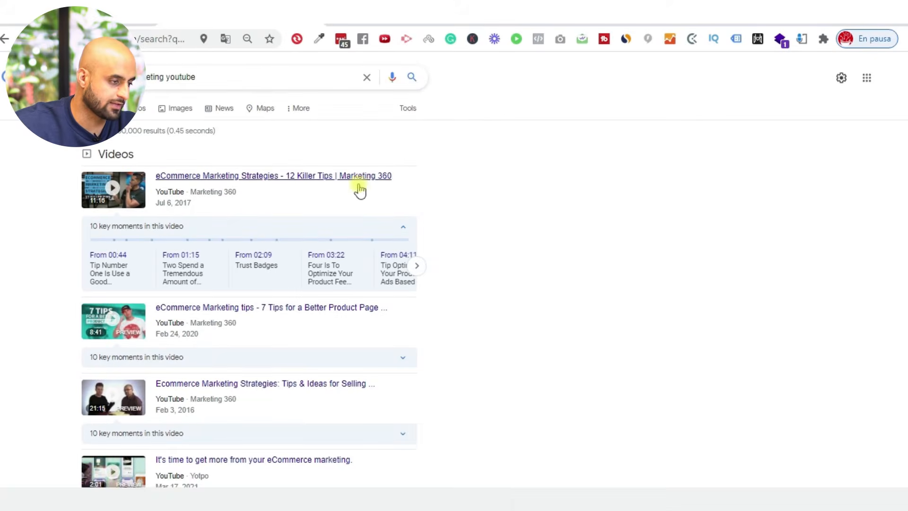
Add the YouTube video "eCommerce Marketing Strategies - 12 Killer Tips" to the campaign's related videos using its URL.
{"action": "left_click", "coordinate": [231, 180]}
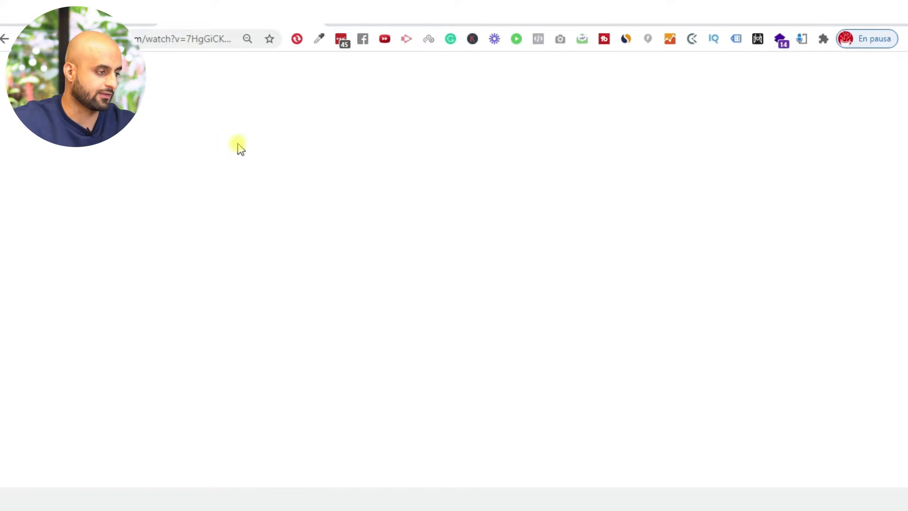
{"action": "left_click", "coordinate": [203, 41]}
{"action": "left_click", "coordinate": [118, 14]}
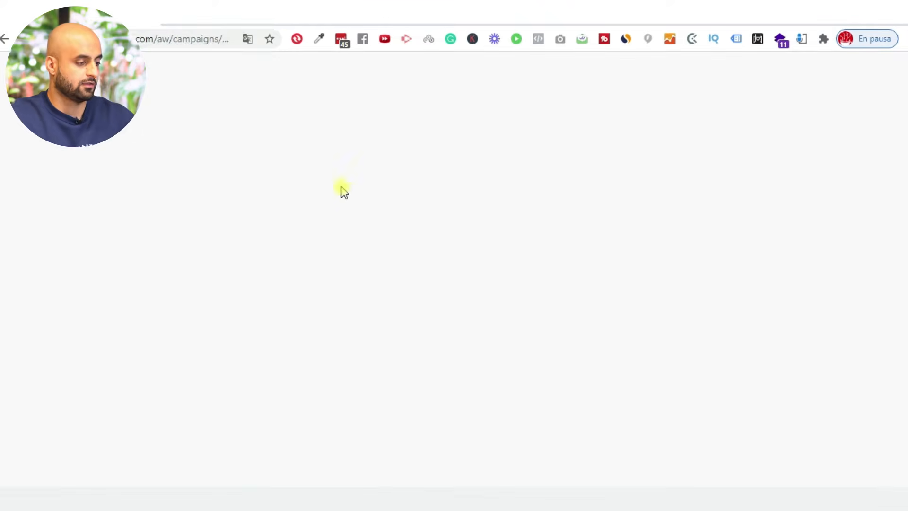
{"action": "left_click", "coordinate": [148, 162]}
{"action": "key", "text": "ctrl+v"}
{"action": "left_click", "coordinate": [203, 183]}
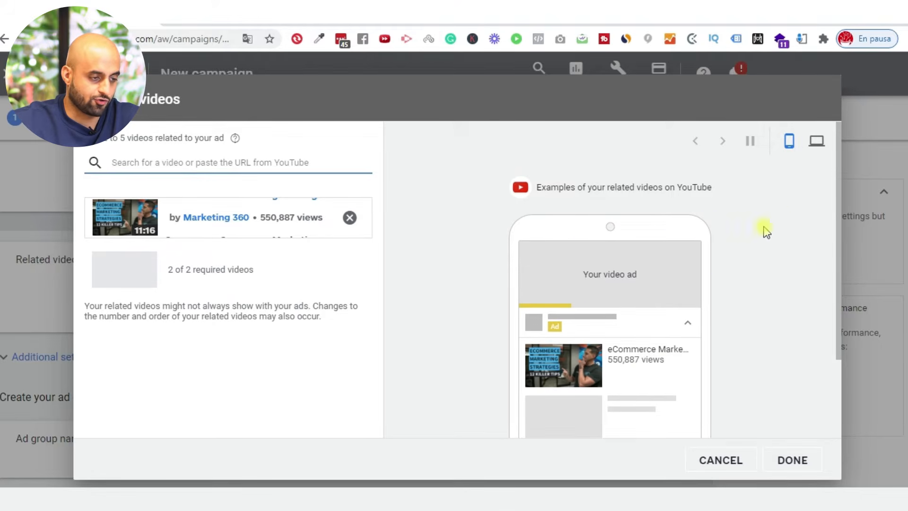
Preview the related videos for mobile and computer, and discard the related video selection.
{"action": "scroll", "coordinate": [579, 173], "scroll_direction": "down", "scroll_amount": 2}
{"action": "scroll", "coordinate": [606, 237], "scroll_direction": "up", "scroll_amount": 2}
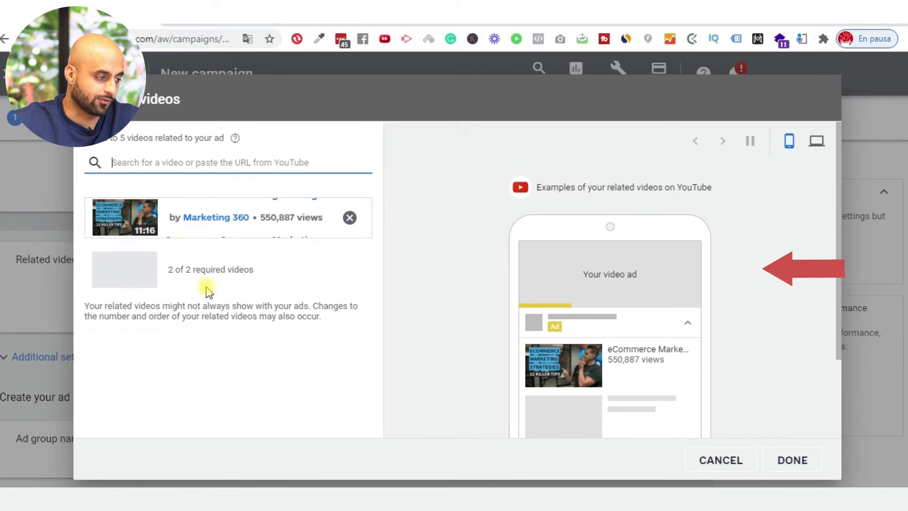
{"action": "scroll", "coordinate": [648, 216], "scroll_direction": "down", "scroll_amount": 2}
{"action": "scroll", "coordinate": [648, 217], "scroll_direction": "up", "scroll_amount": 2}
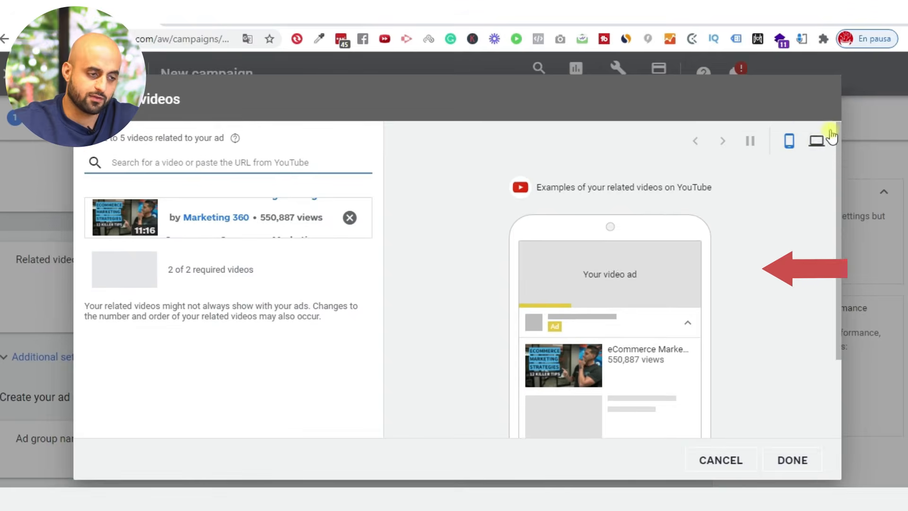
{"action": "left_click", "coordinate": [817, 141]}
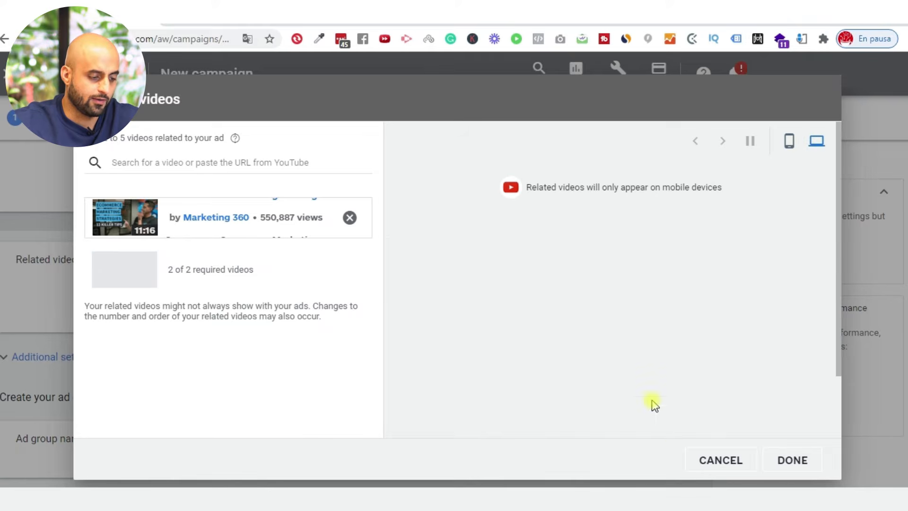
{"action": "left_click", "coordinate": [722, 461]}
{"action": "left_click", "coordinate": [599, 314]}
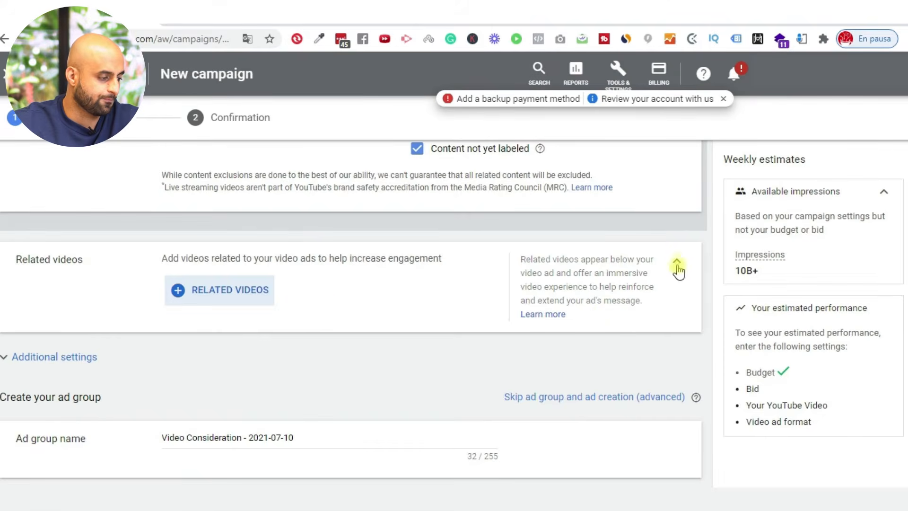
{"action": "left_click", "coordinate": [677, 263]}
Examine the ad group's name and its People and Content targeting sections.
{"action": "scroll", "coordinate": [133, 270], "scroll_direction": "down", "scroll_amount": 4}
{"action": "scroll", "coordinate": [213, 205], "scroll_direction": "up", "scroll_amount": 4}
{"action": "scroll", "coordinate": [298, 236], "scroll_direction": "down", "scroll_amount": 2}
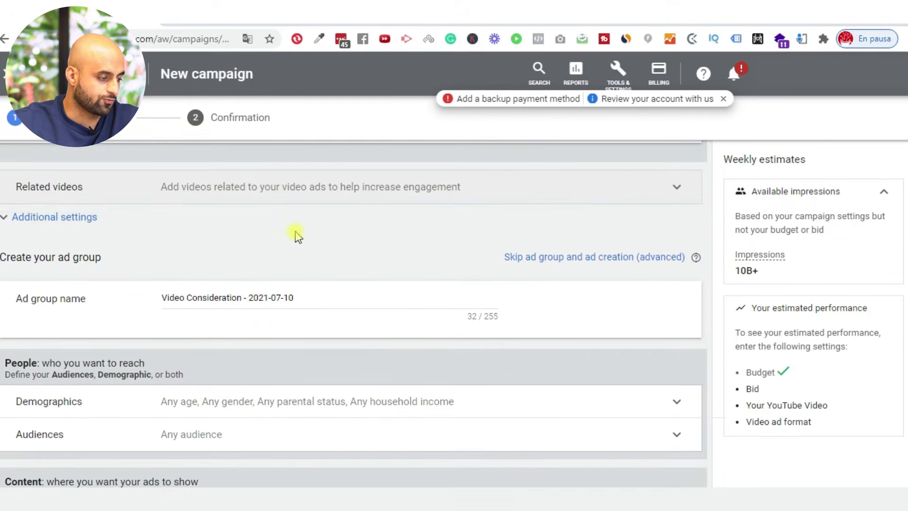
{"action": "scroll", "coordinate": [298, 237], "scroll_direction": "down", "scroll_amount": 2}
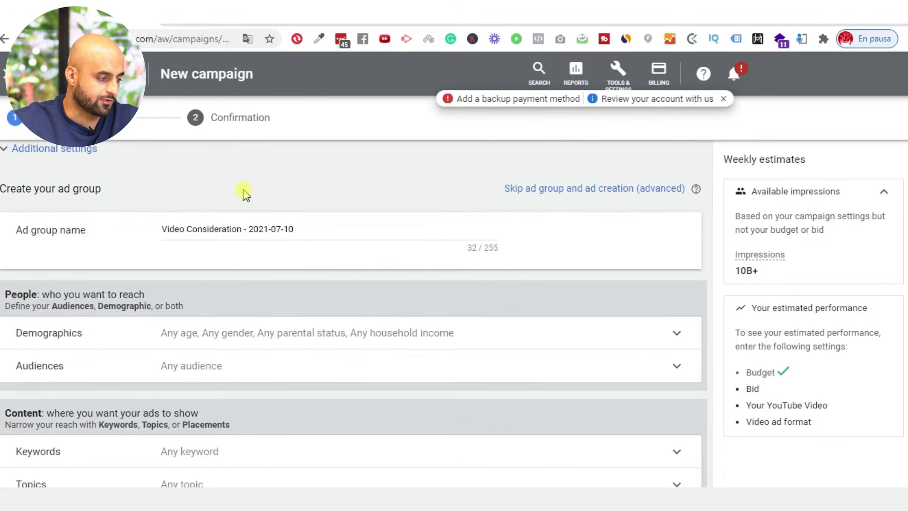
{"action": "scroll", "coordinate": [246, 194], "scroll_direction": "down", "scroll_amount": 2}
{"action": "scroll", "coordinate": [282, 194], "scroll_direction": "up", "scroll_amount": 2}
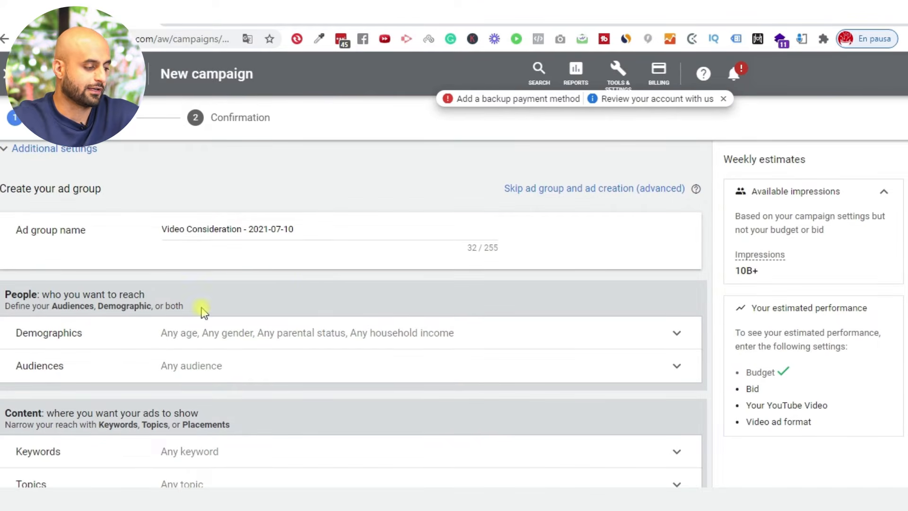
{"action": "scroll", "coordinate": [299, 264], "scroll_direction": "up", "scroll_amount": 2}
{"action": "left_click_drag", "start_coordinate": [322, 297], "coordinate": [166, 297]}
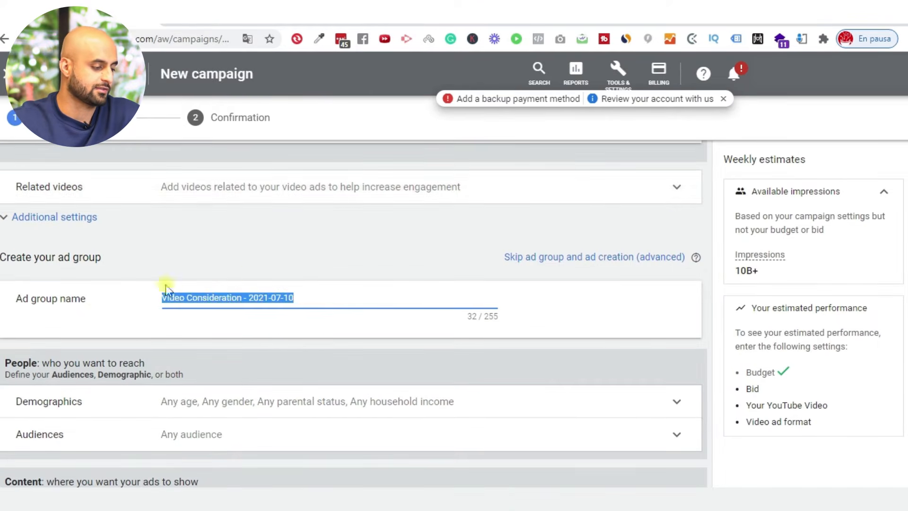
{"action": "scroll", "coordinate": [282, 277], "scroll_direction": "down", "scroll_amount": 4}
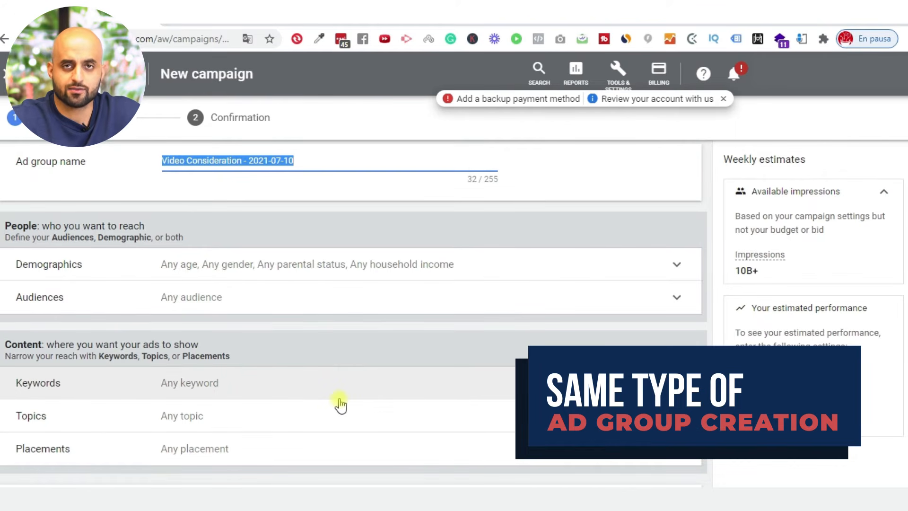
{"action": "scroll", "coordinate": [213, 236], "scroll_direction": "up", "scroll_amount": 1}
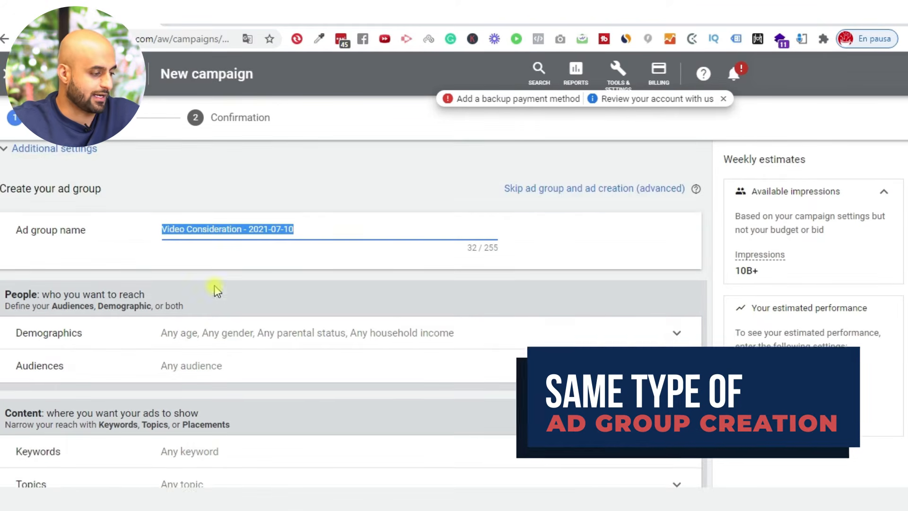
Review the ad group's demographic options for gender, age, parental status and household income.
{"action": "left_click", "coordinate": [307, 338]}
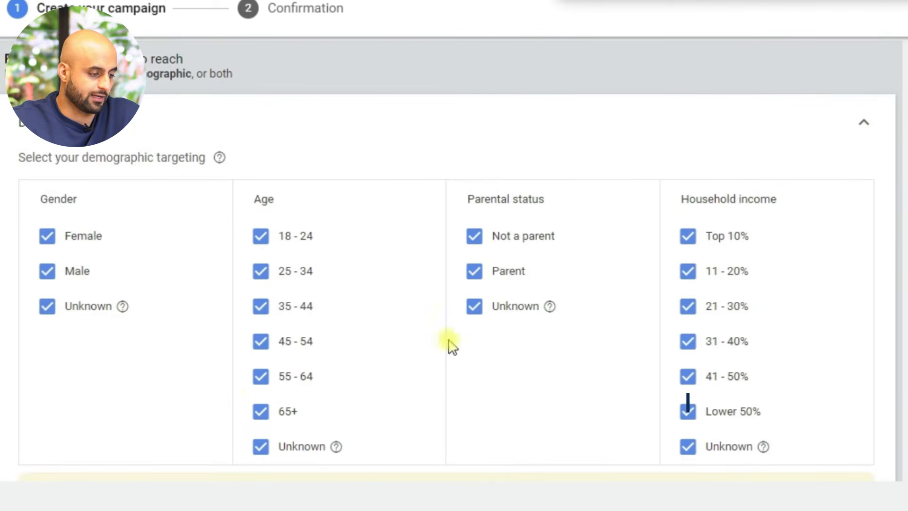
{"action": "left_click", "coordinate": [863, 119]}
{"action": "scroll", "coordinate": [300, 90], "scroll_direction": "down", "scroll_amount": 1}
{"action": "scroll", "coordinate": [320, 176], "scroll_direction": "up", "scroll_amount": 1}
Browse the ad group's audience categories and suggestions, and target the Advertising & Marketing Services audience.
{"action": "left_click", "coordinate": [352, 153]}
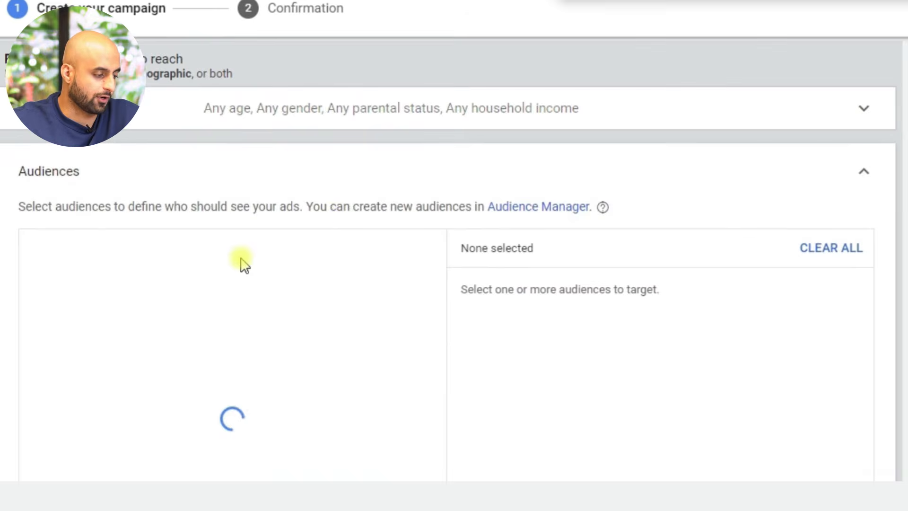
{"action": "scroll", "coordinate": [195, 357], "scroll_direction": "down", "scroll_amount": 5}
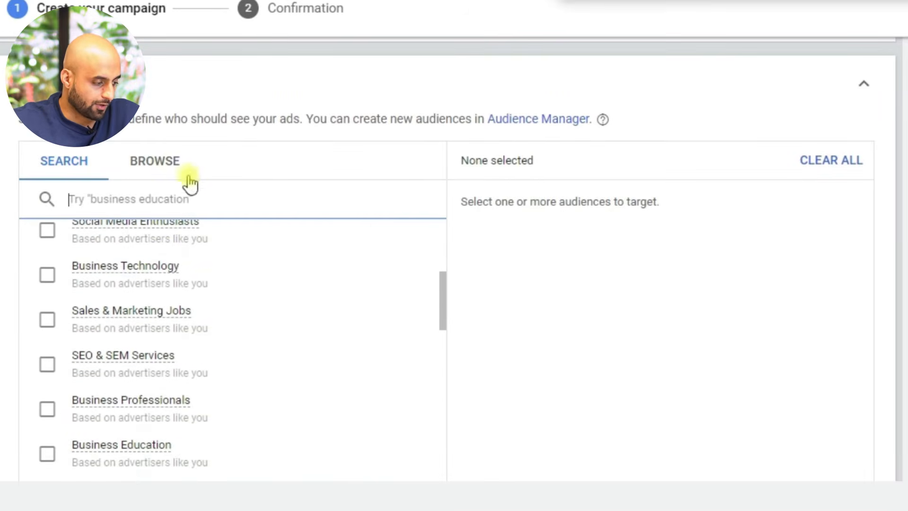
{"action": "left_click", "coordinate": [156, 161]}
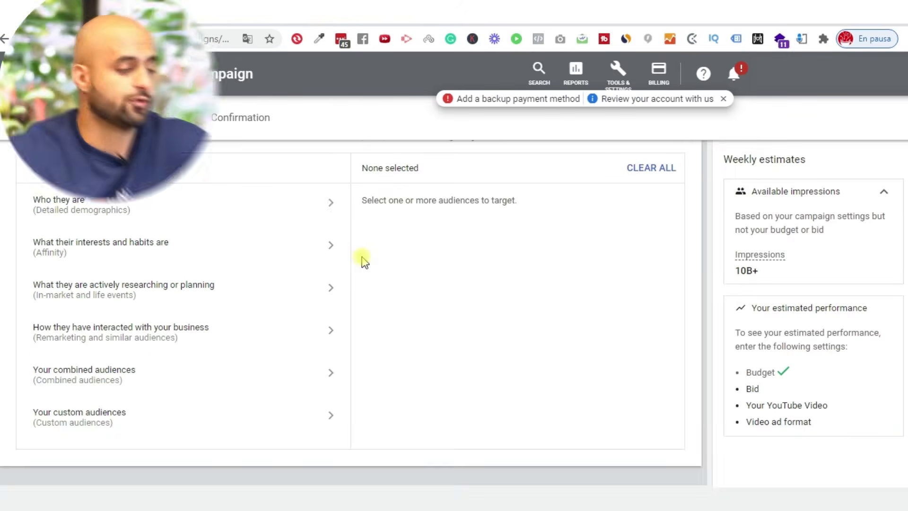
{"action": "scroll", "coordinate": [45, 249], "scroll_direction": "up", "scroll_amount": 2}
{"action": "scroll", "coordinate": [170, 267], "scroll_direction": "down", "scroll_amount": 2}
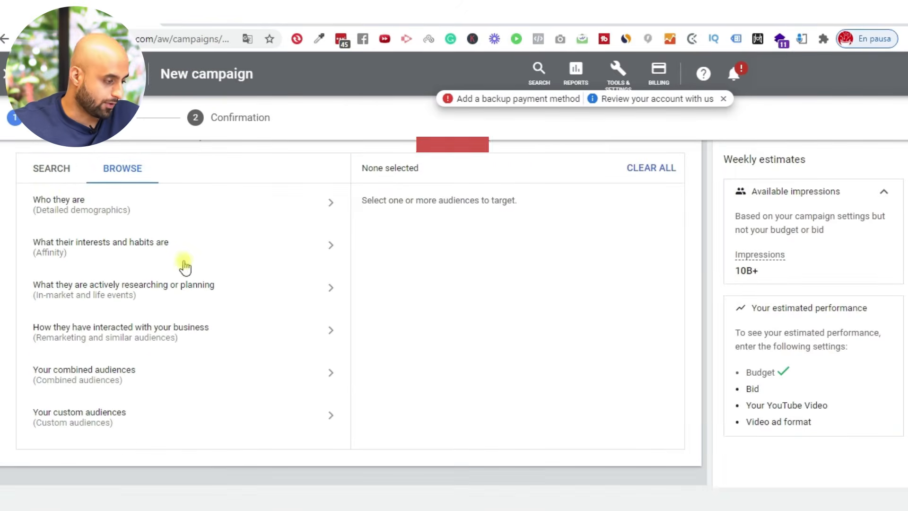
{"action": "left_click", "coordinate": [56, 167]}
{"action": "scroll", "coordinate": [255, 224], "scroll_direction": "down", "scroll_amount": 8}
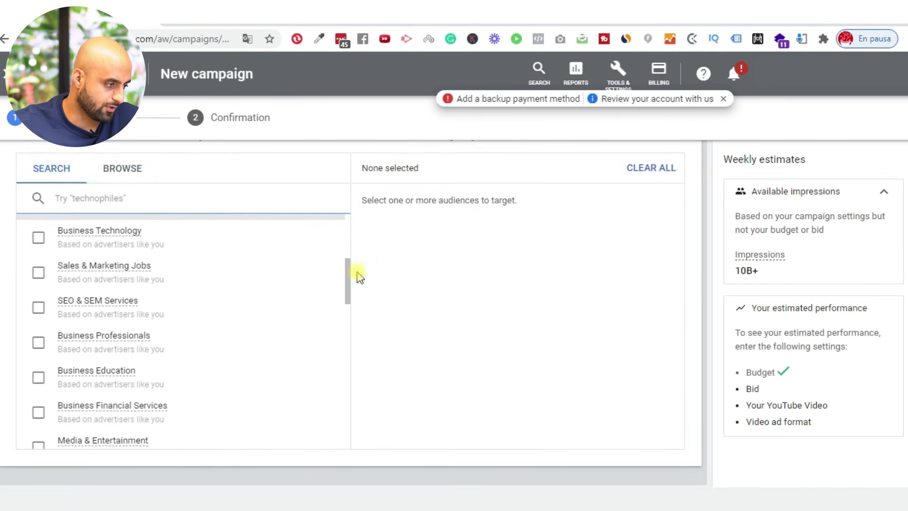
{"action": "scroll", "coordinate": [204, 259], "scroll_direction": "up", "scroll_amount": 7}
{"action": "scroll", "coordinate": [201, 255], "scroll_direction": "up", "scroll_amount": 6}
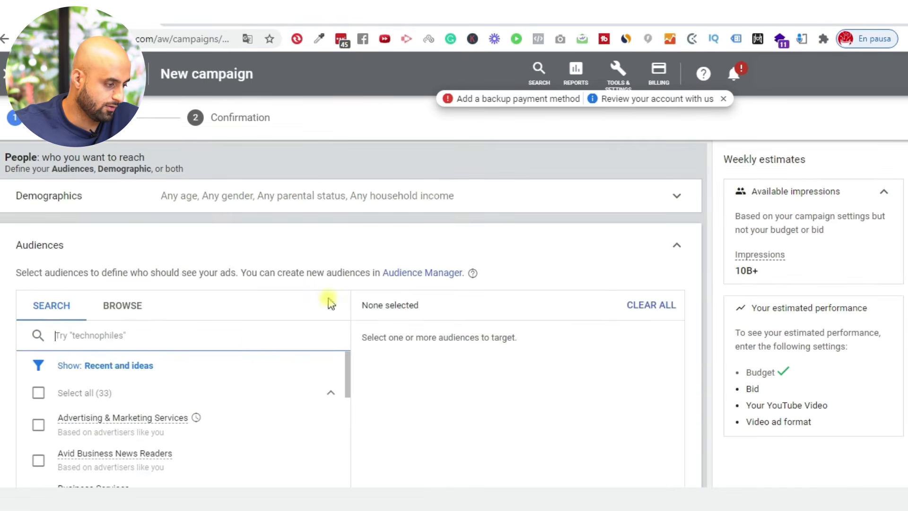
{"action": "left_click", "coordinate": [38, 423]}
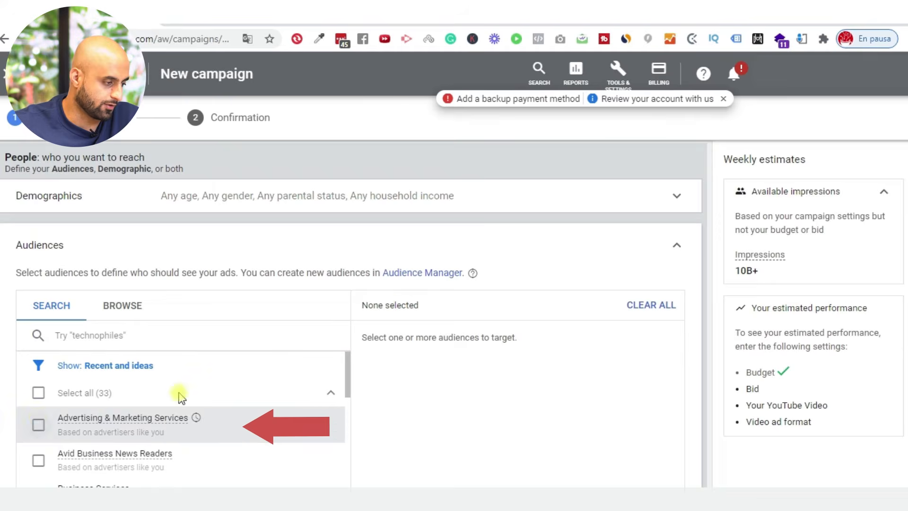
Check the ad group's keyword targeting options without adding any keywords.
{"action": "scroll", "coordinate": [371, 298], "scroll_direction": "down", "scroll_amount": 10}
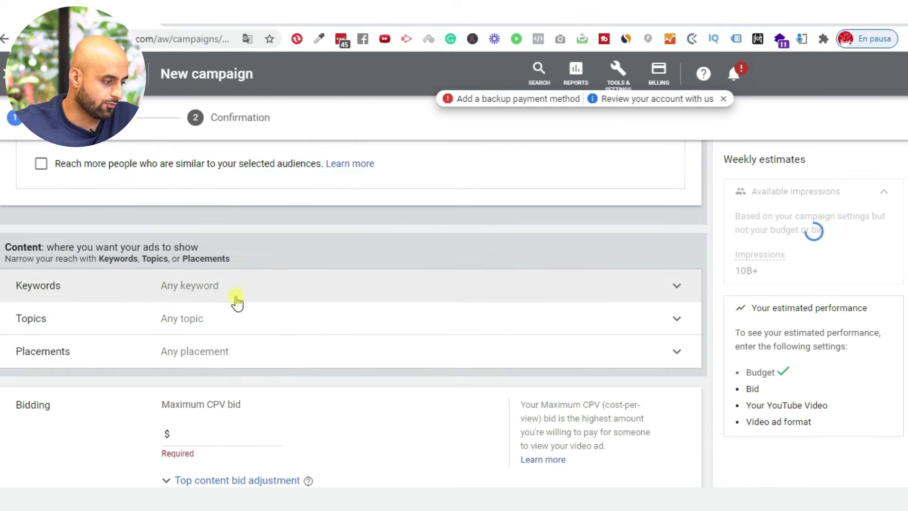
{"action": "left_click", "coordinate": [238, 291]}
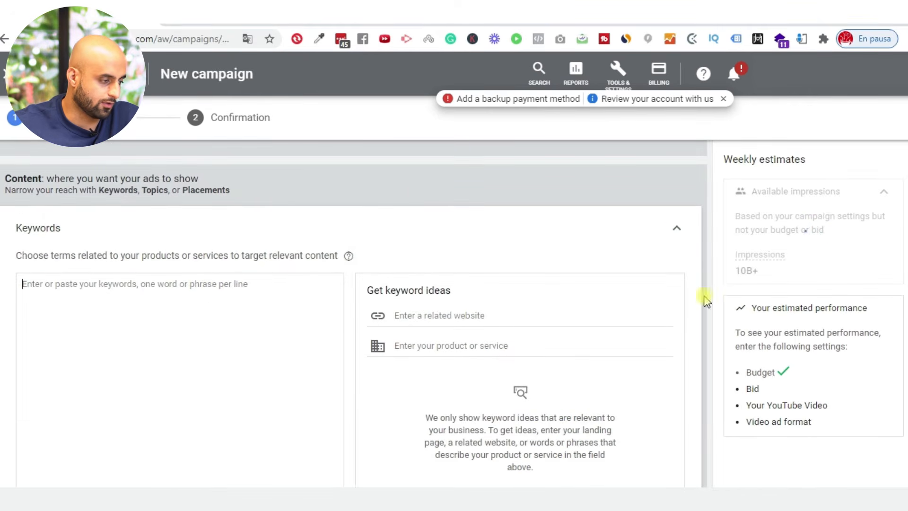
{"action": "left_click", "coordinate": [677, 229]}
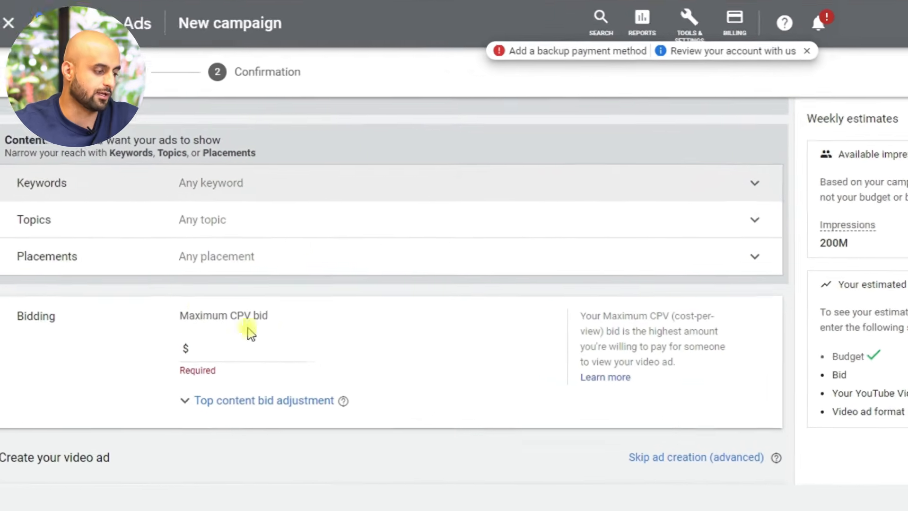
Set the ad group's Maximum CPV bid to $0.25.
{"action": "left_click", "coordinate": [237, 353]}
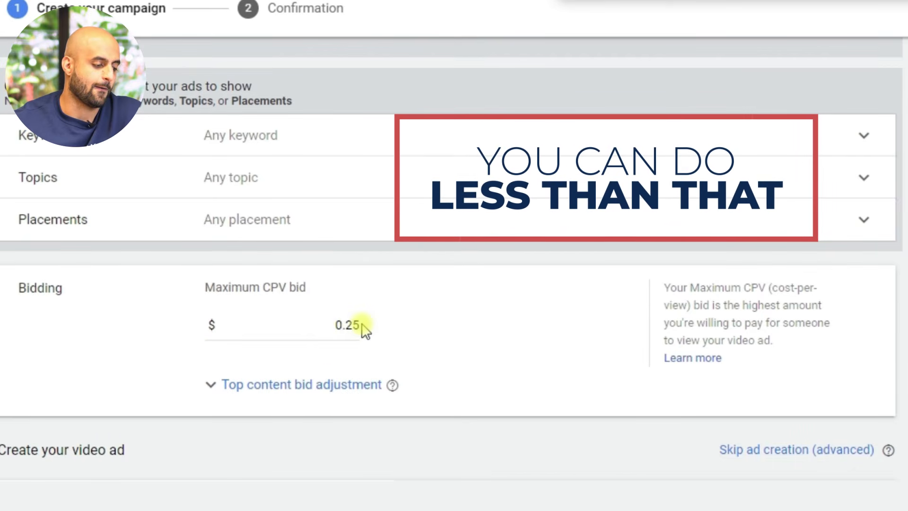
{"action": "double_click", "coordinate": [345, 325]}
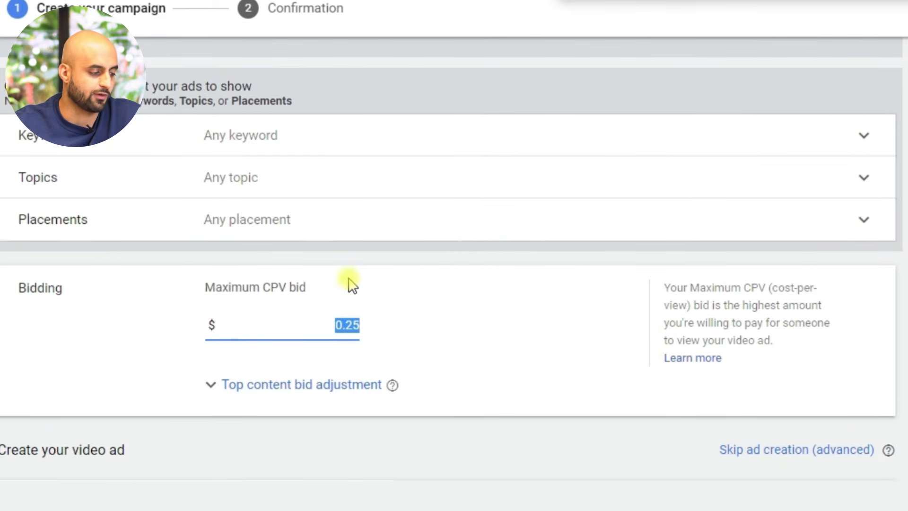
{"action": "left_click", "coordinate": [320, 325]}
{"action": "left_click_drag", "start_coordinate": [341, 325], "coordinate": [383, 326]}
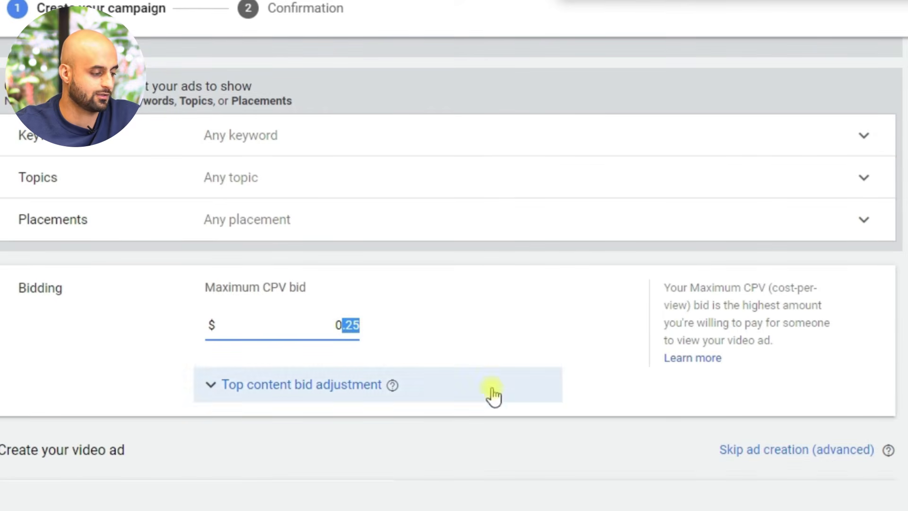
Set the ad group's Maximum CPV bid to $0.05.
{"action": "left_click", "coordinate": [336, 326]}
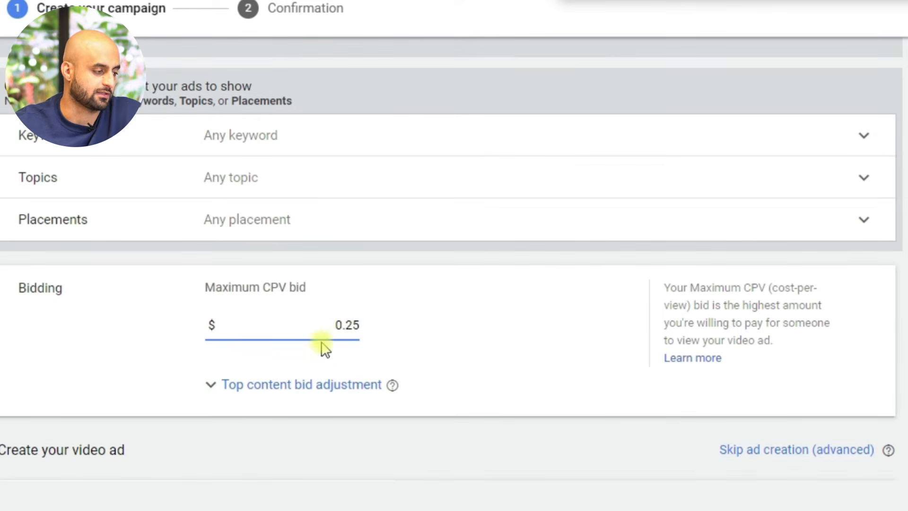
{"action": "double_click", "coordinate": [331, 326]}
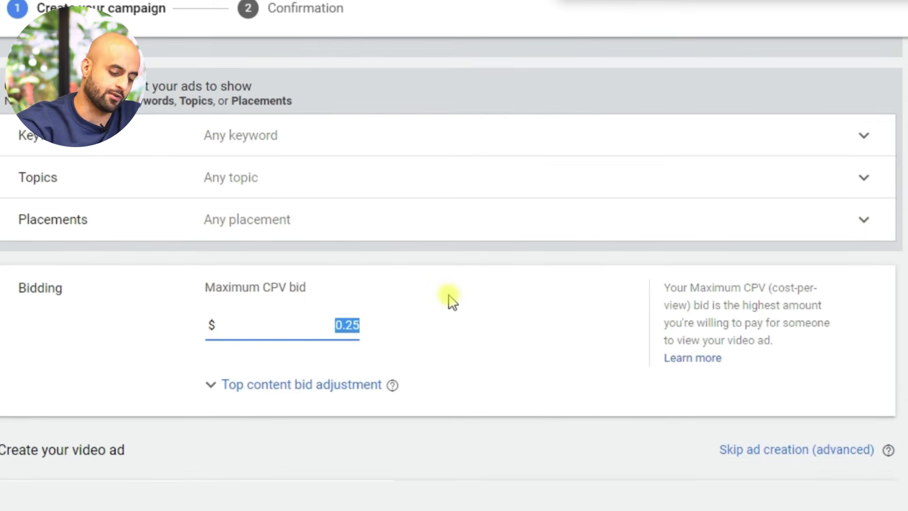
{"action": "type", "text": "0.05"}
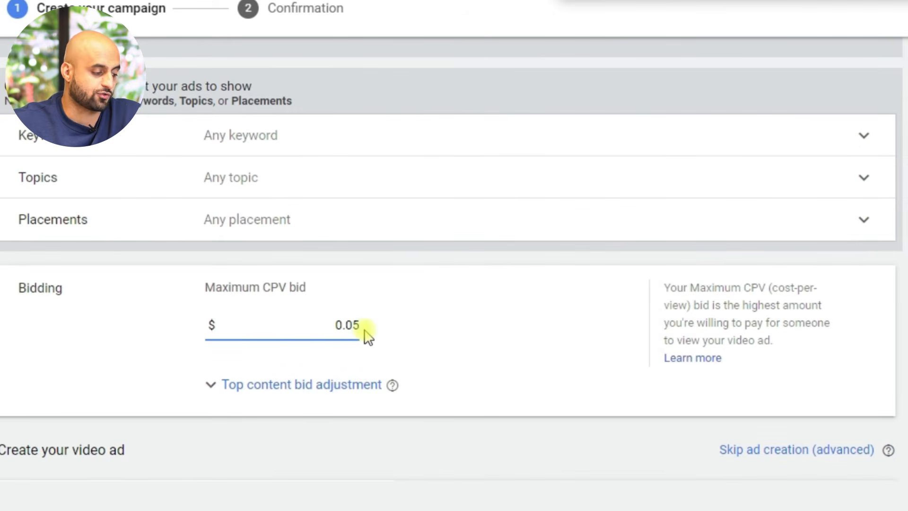
{"action": "scroll", "coordinate": [65, 321], "scroll_direction": "down", "scroll_amount": 2}
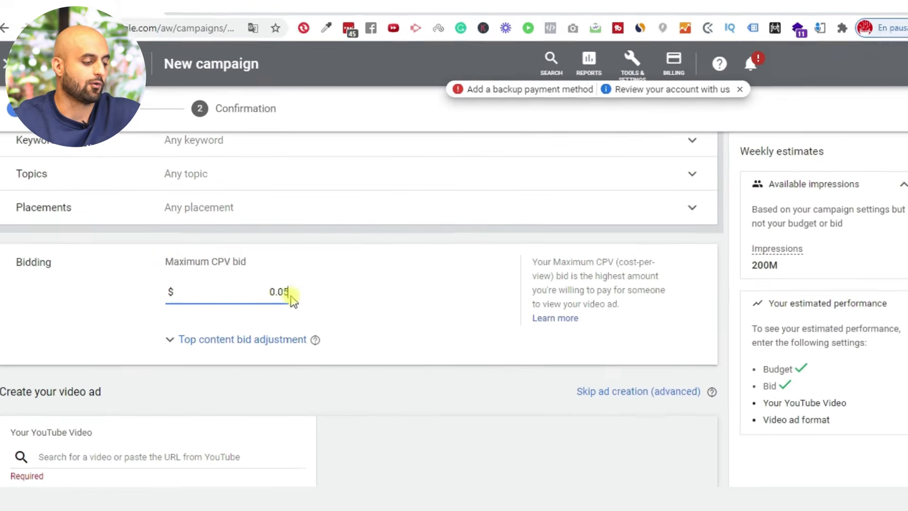
{"action": "left_click", "coordinate": [335, 237]}
{"action": "left_click_drag", "start_coordinate": [263, 295], "coordinate": [315, 302]}
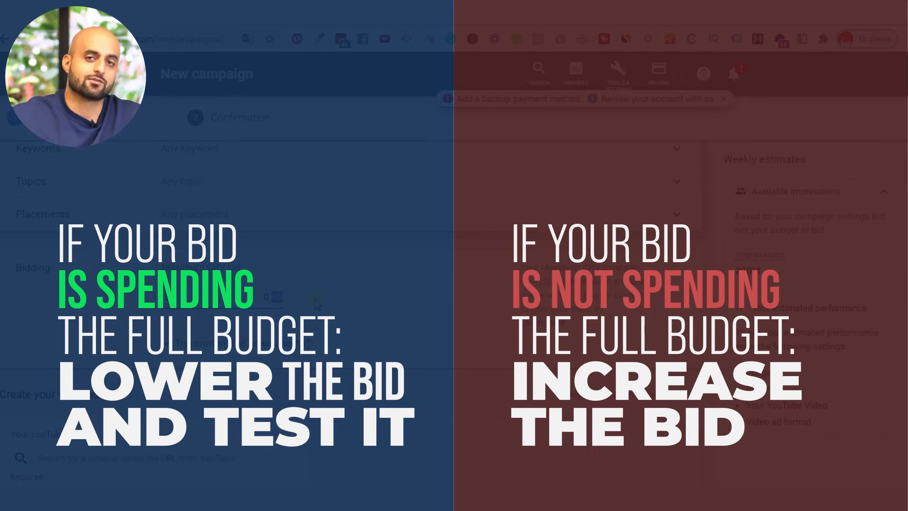
{"action": "left_click", "coordinate": [317, 303]}
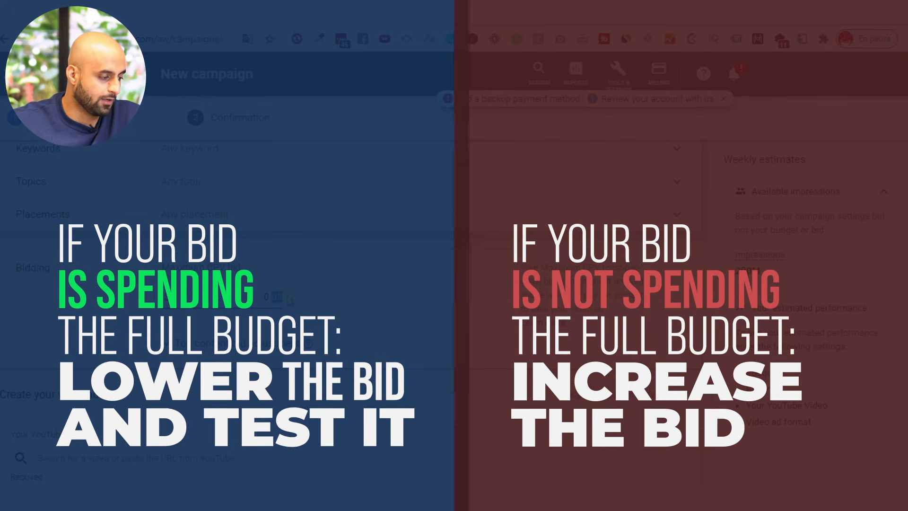
Add the 11:16 ecommerce marketing strategies video by Marketing 360 as the ad's YouTube video.
{"action": "scroll", "coordinate": [303, 298], "scroll_direction": "down", "scroll_amount": 1}
{"action": "scroll", "coordinate": [272, 294], "scroll_direction": "down", "scroll_amount": 1}
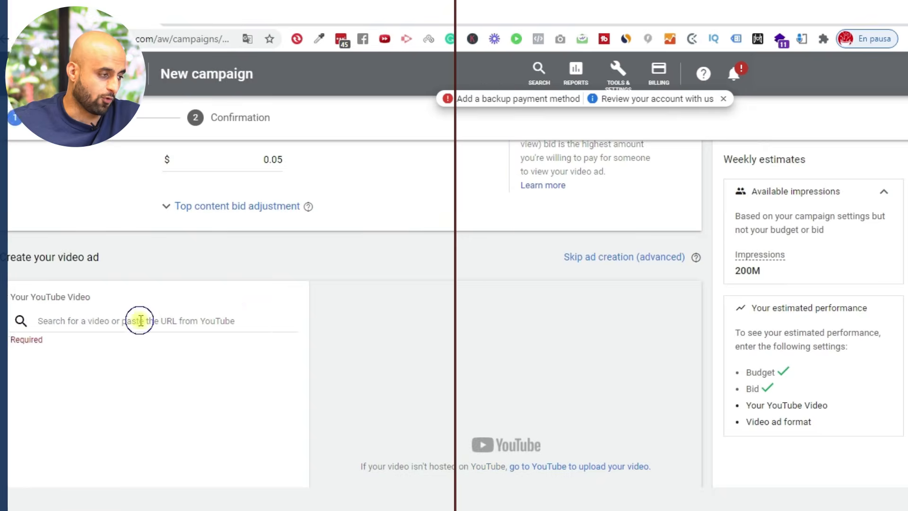
{"action": "left_click", "coordinate": [140, 320]}
{"action": "scroll", "coordinate": [158, 257], "scroll_direction": "down", "scroll_amount": 1}
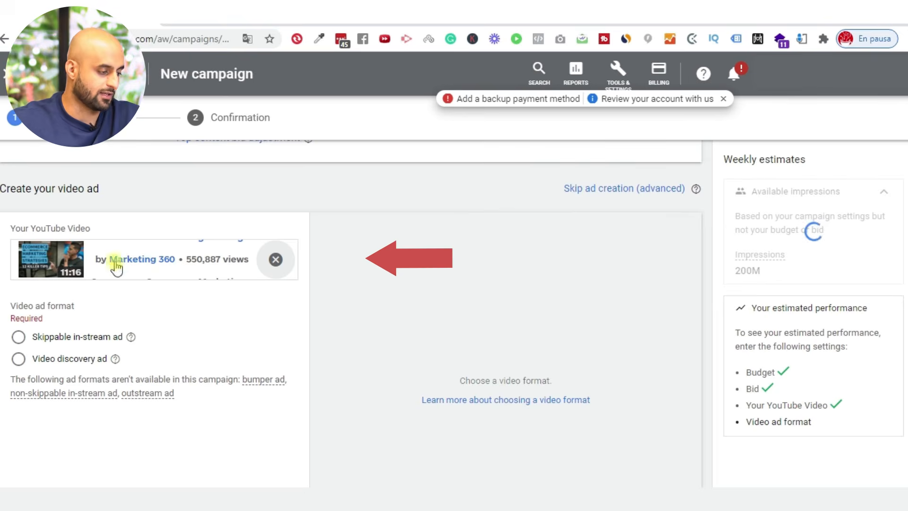
{"action": "scroll", "coordinate": [307, 303], "scroll_direction": "down", "scroll_amount": 3}
{"action": "scroll", "coordinate": [310, 283], "scroll_direction": "up", "scroll_amount": 3}
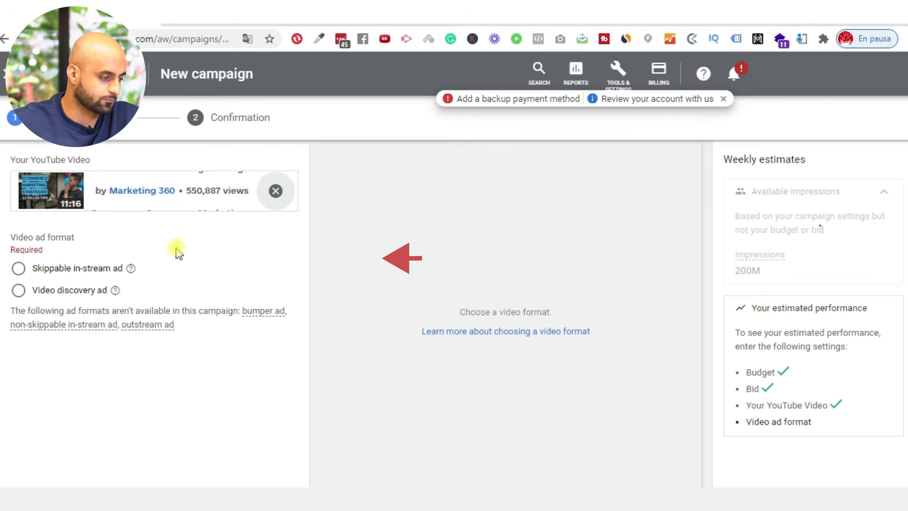
{"action": "scroll", "coordinate": [133, 269], "scroll_direction": "up", "scroll_amount": 3}
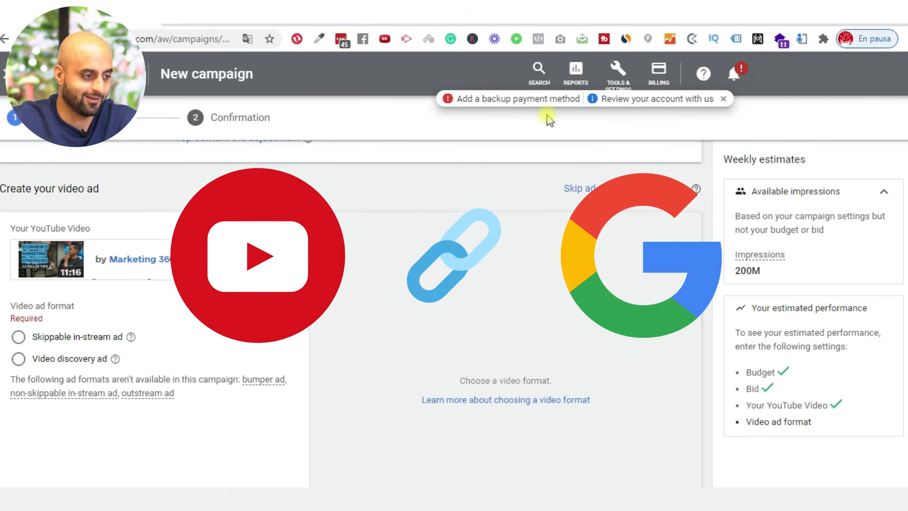
{"action": "left_click", "coordinate": [610, 67]}
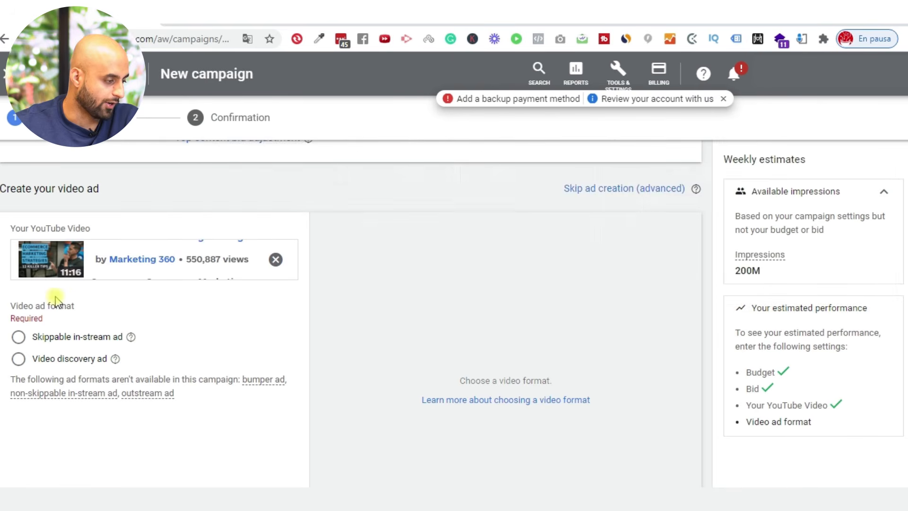
Set the video ad format to Video discovery ad.
{"action": "scroll", "coordinate": [51, 294], "scroll_direction": "down", "scroll_amount": 1}
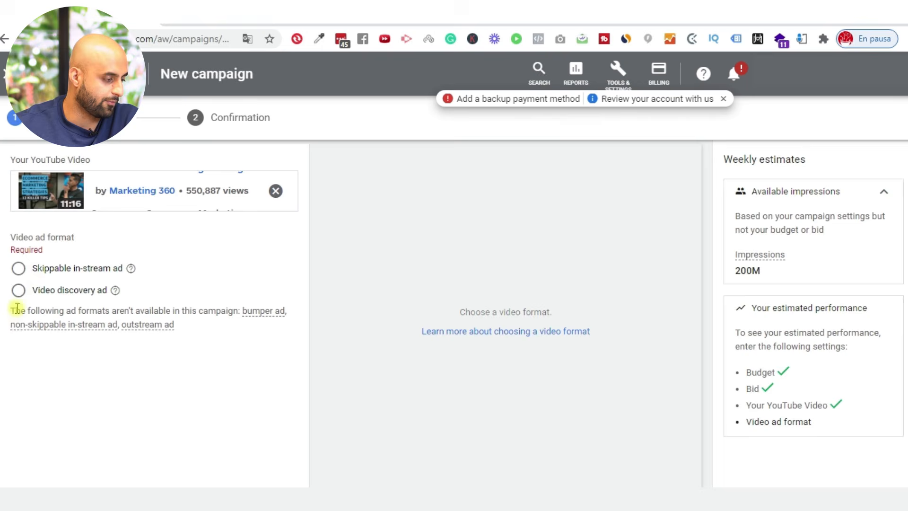
{"action": "left_click", "coordinate": [19, 290]}
Compare the available thumbnails in the discovery ad's mobile preview and select the fourth thumbnail.
{"action": "scroll", "coordinate": [151, 284], "scroll_direction": "down", "scroll_amount": 1}
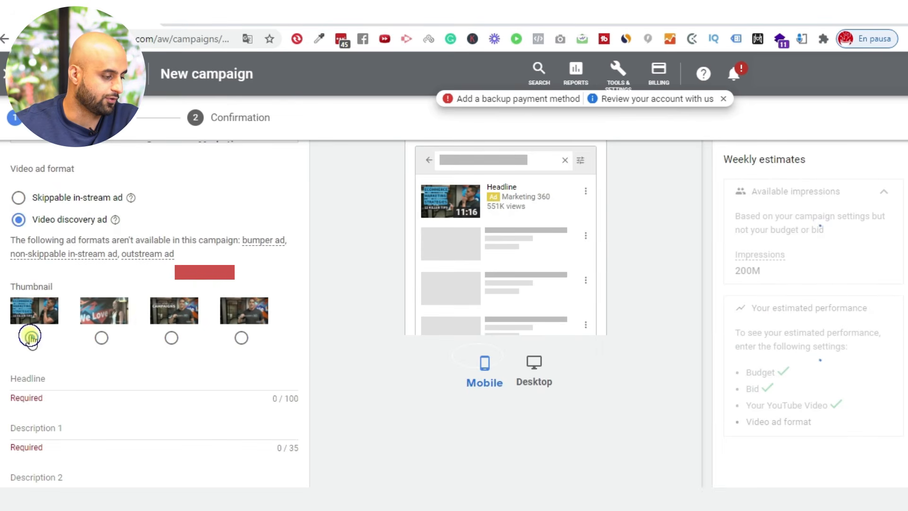
{"action": "left_click", "coordinate": [100, 338]}
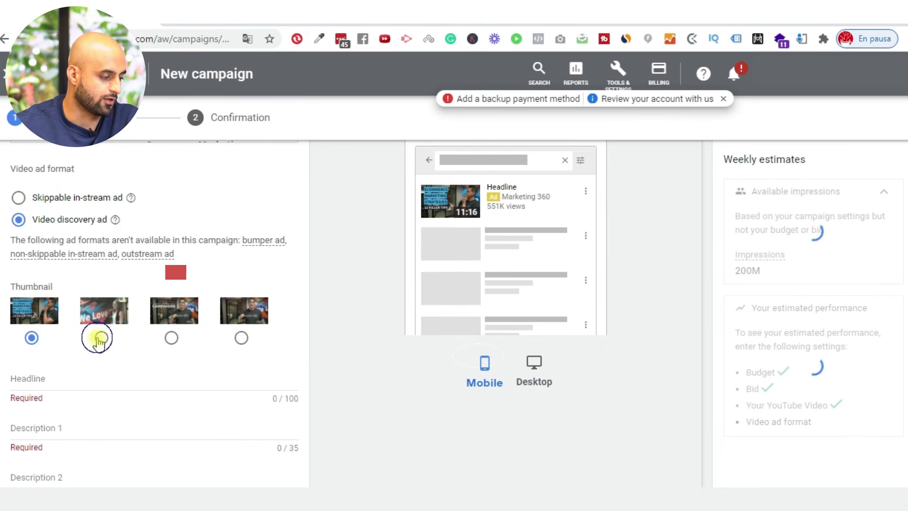
{"action": "left_click", "coordinate": [172, 338]}
{"action": "left_click", "coordinate": [52, 310]}
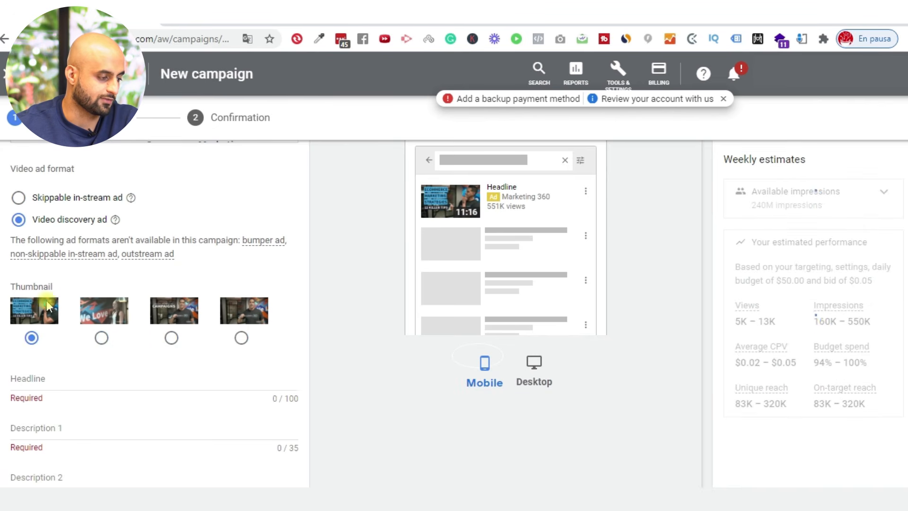
{"action": "left_click", "coordinate": [242, 337]}
{"action": "scroll", "coordinate": [268, 355], "scroll_direction": "up", "scroll_amount": 1}
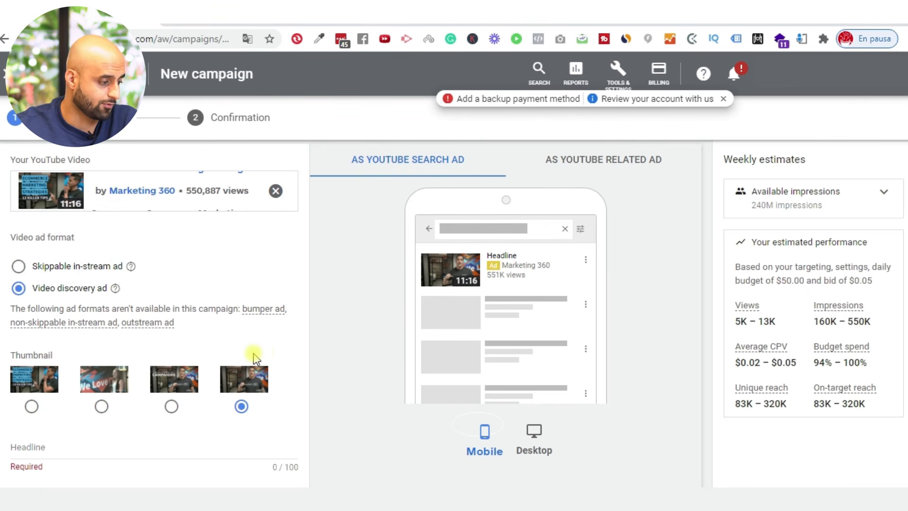
{"action": "left_click", "coordinate": [172, 408]}
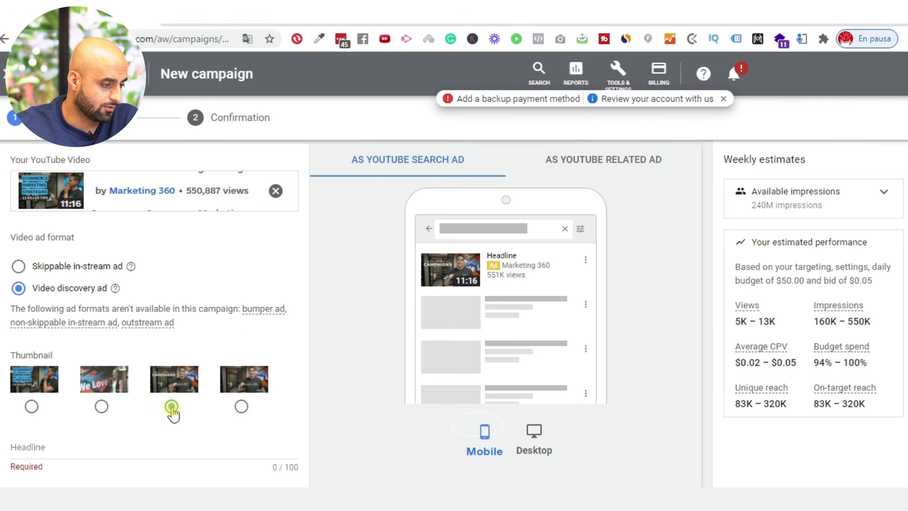
{"action": "scroll", "coordinate": [424, 374], "scroll_direction": "down", "scroll_amount": 1}
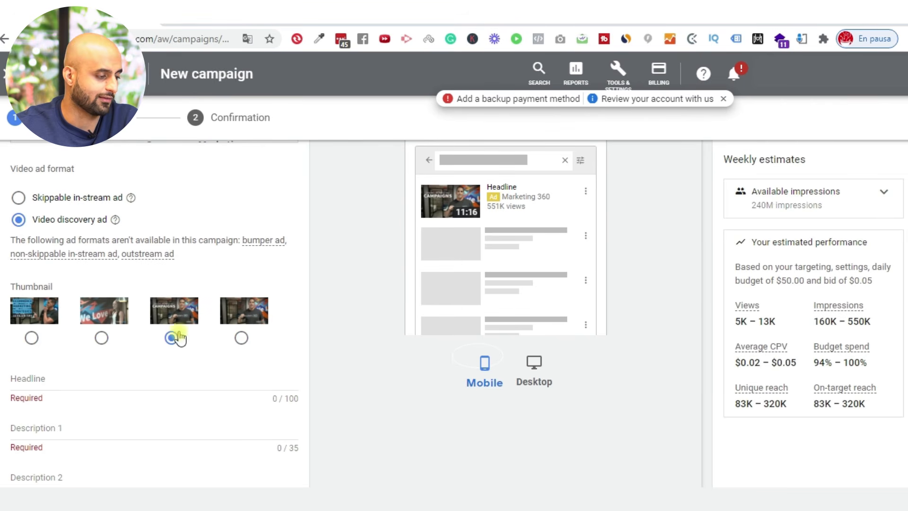
{"action": "left_click", "coordinate": [32, 338]}
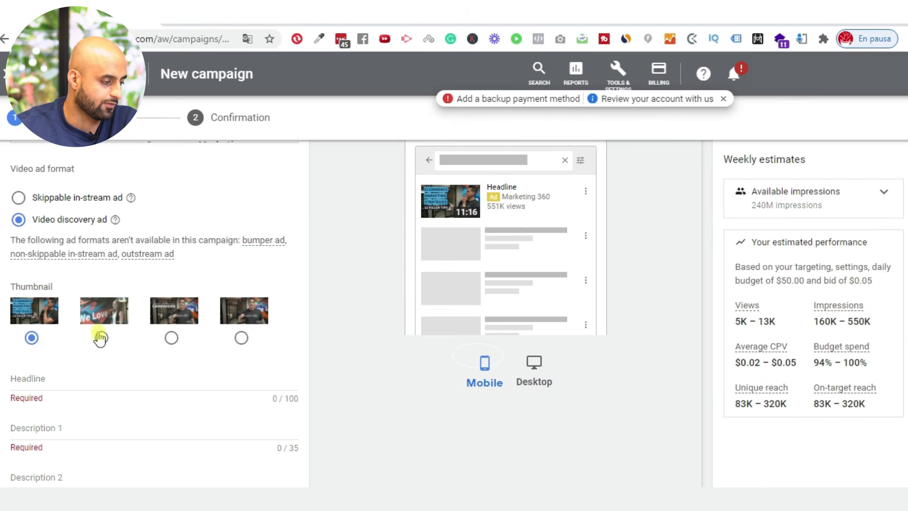
{"action": "left_click", "coordinate": [241, 338]}
{"action": "scroll", "coordinate": [218, 263], "scroll_direction": "down", "scroll_amount": 1}
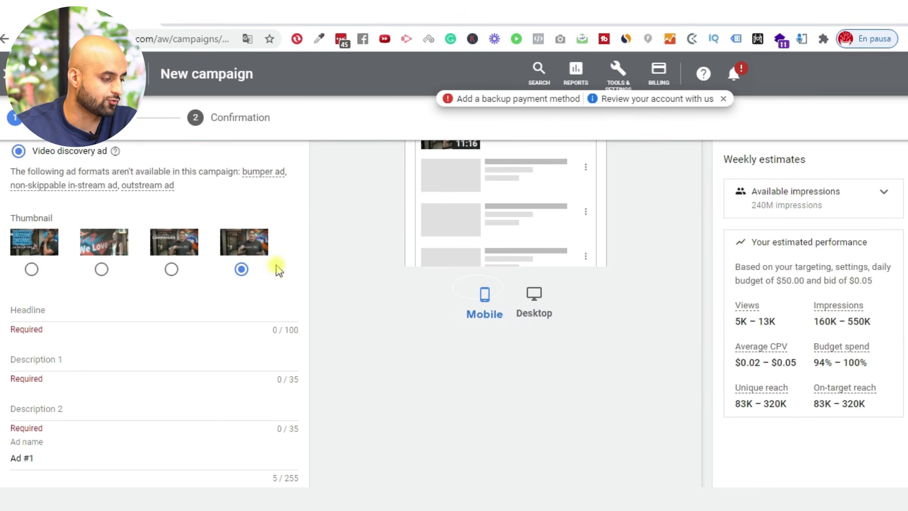
Open the discovery ad's headline for editing.
{"action": "left_click", "coordinate": [62, 311]}
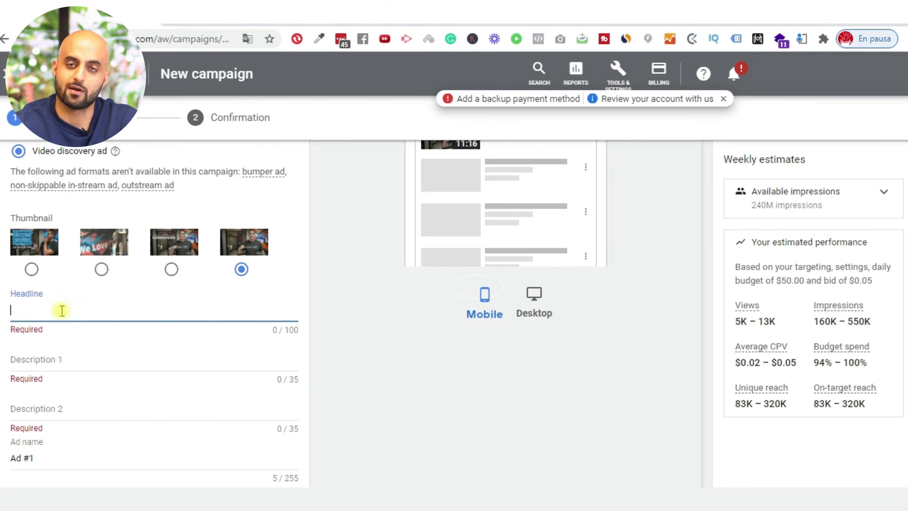